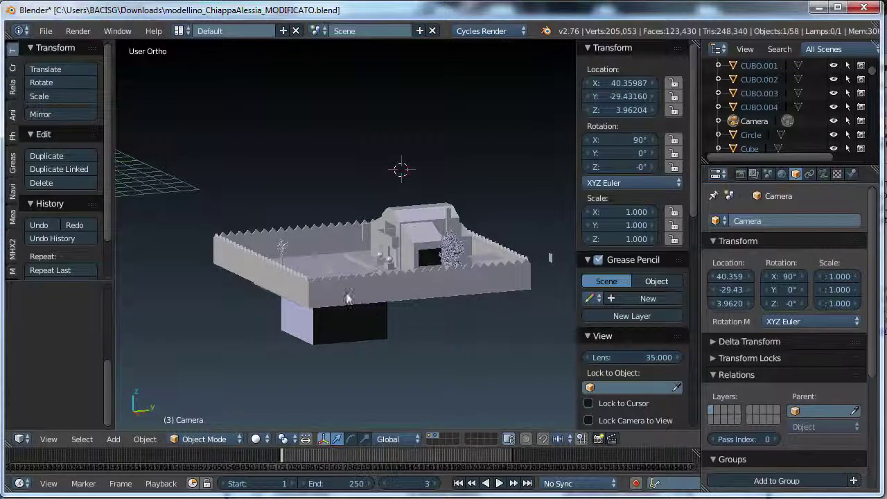
Add sky1_farmland.jpg from the Sky- Backgrounds folder as an image plane, browsing the files as thumbnails.
key(shift+a)
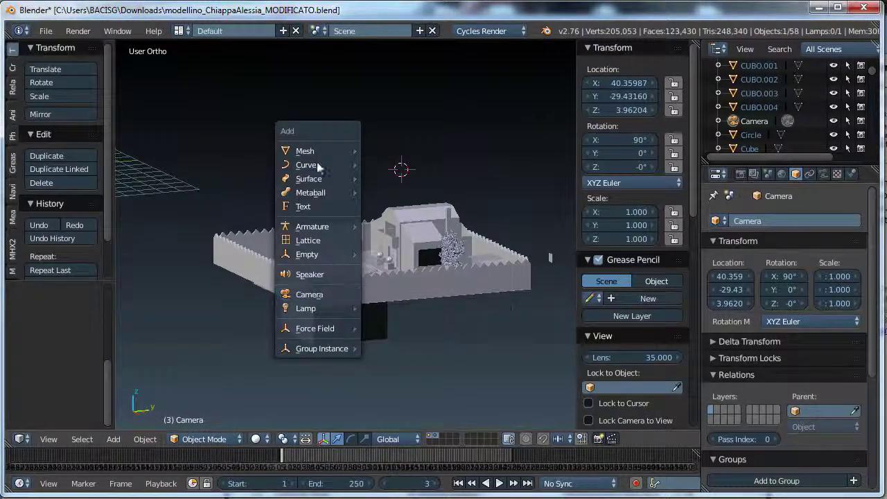
mouse_move(318, 148)
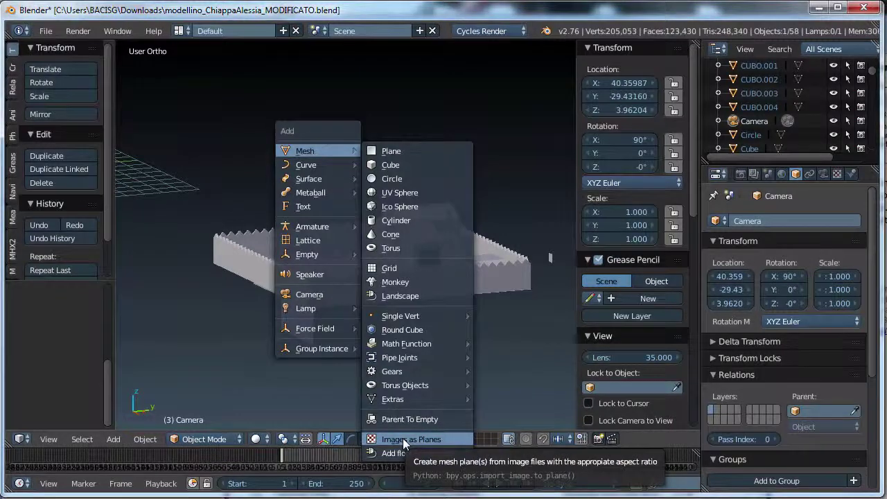
click(402, 439)
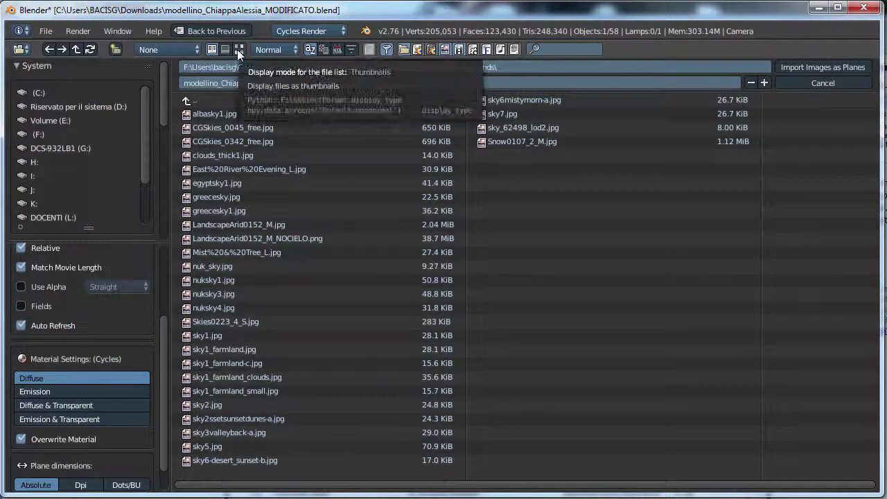
click(239, 49)
scroll(534, 297, down, 6)
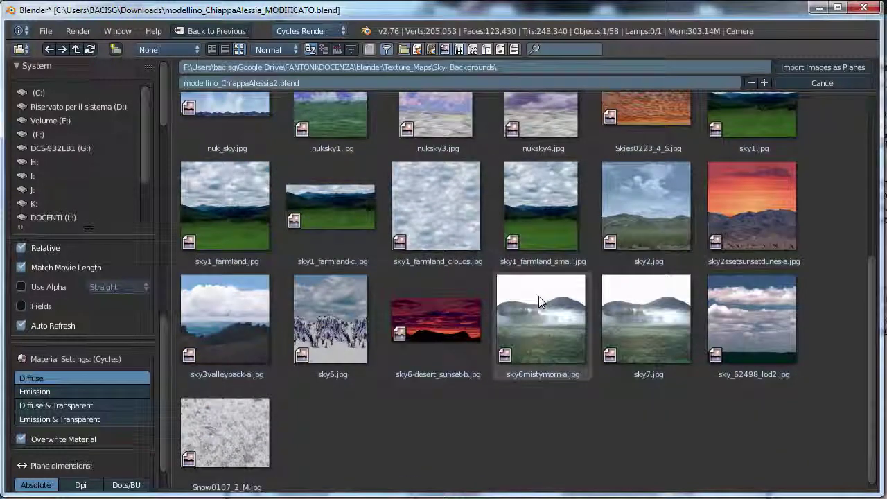
scroll(539, 299, up, 6)
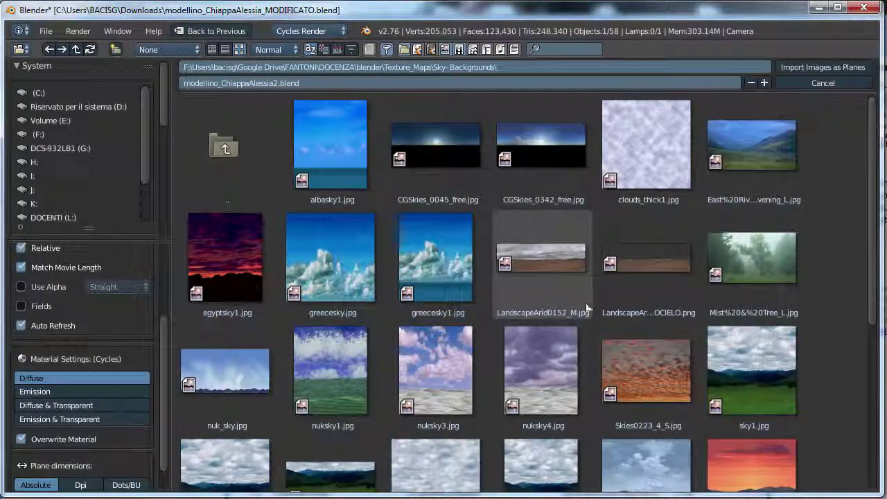
scroll(559, 350, down, 1)
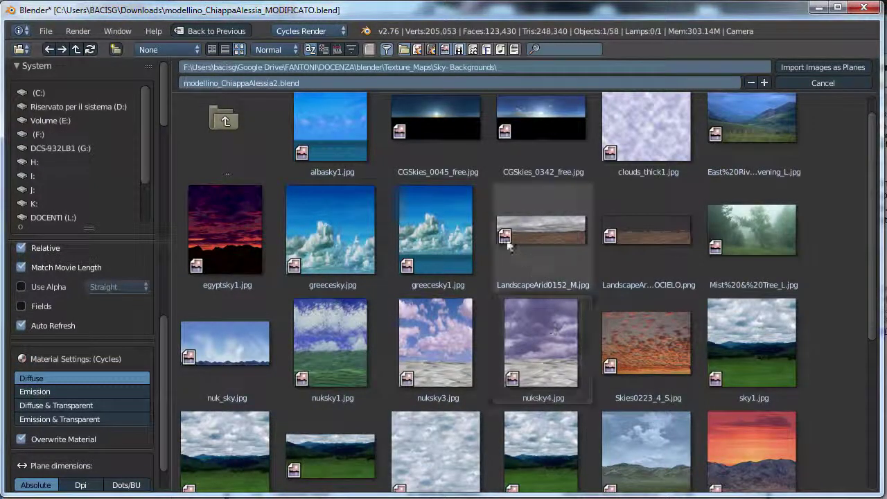
scroll(596, 333, down, 1)
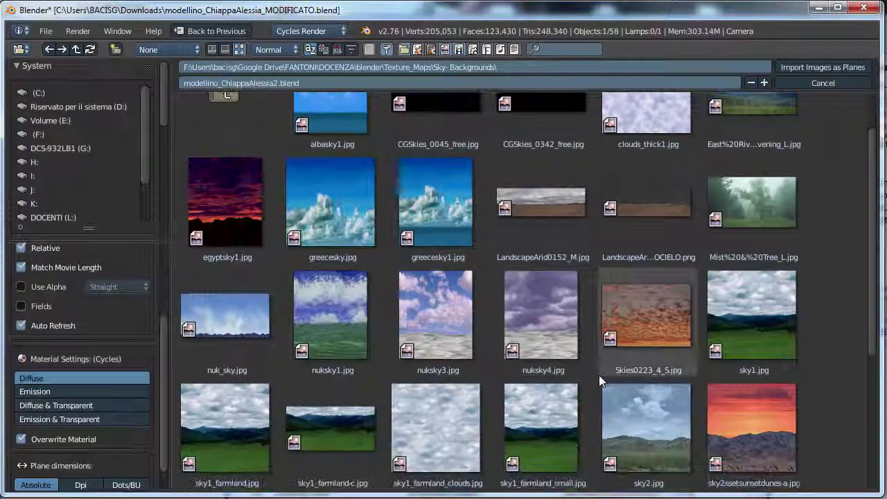
scroll(645, 400, down, 3)
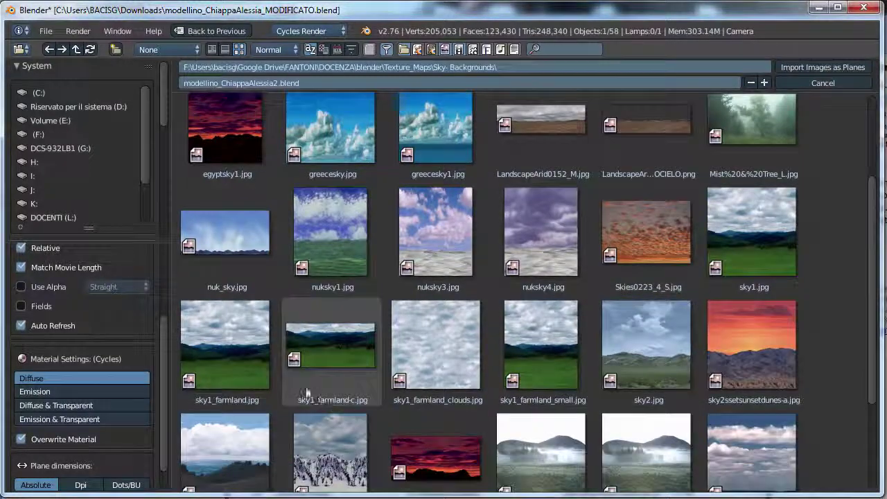
click(246, 362)
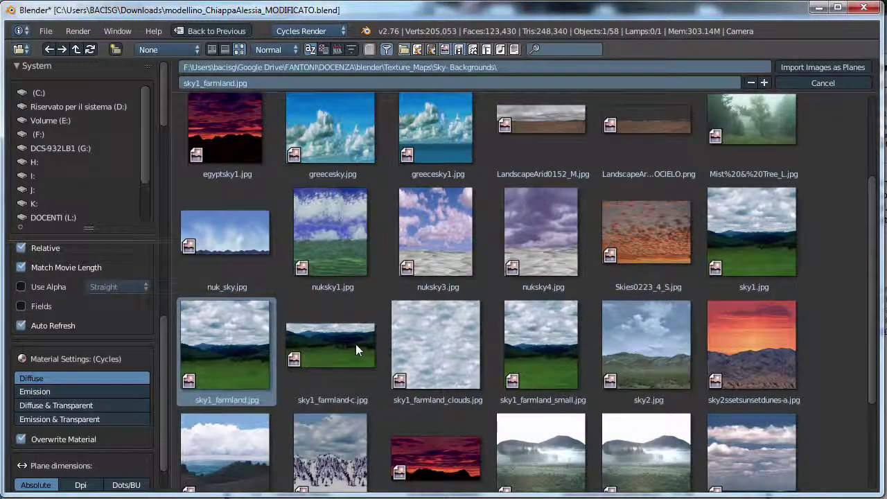
click(837, 66)
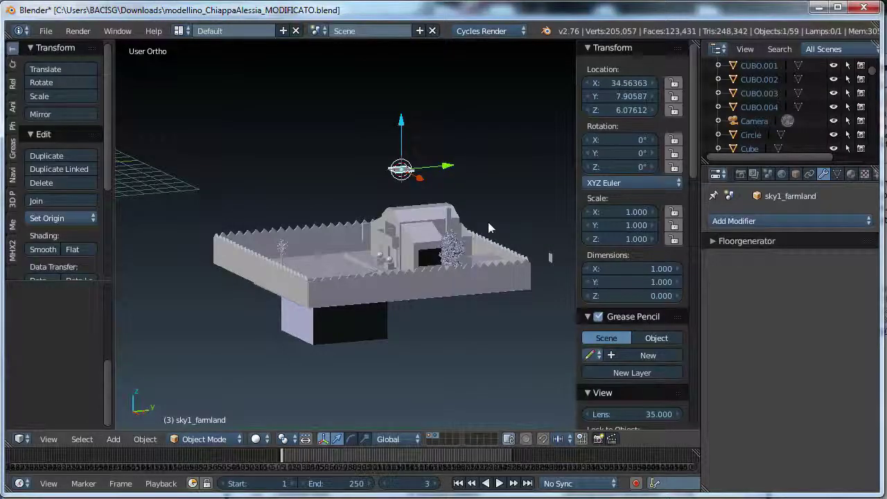
Rotate the sky plane by 90° in the right orthographic view so it stands upright.
middle_drag(505, 221, 480, 250)
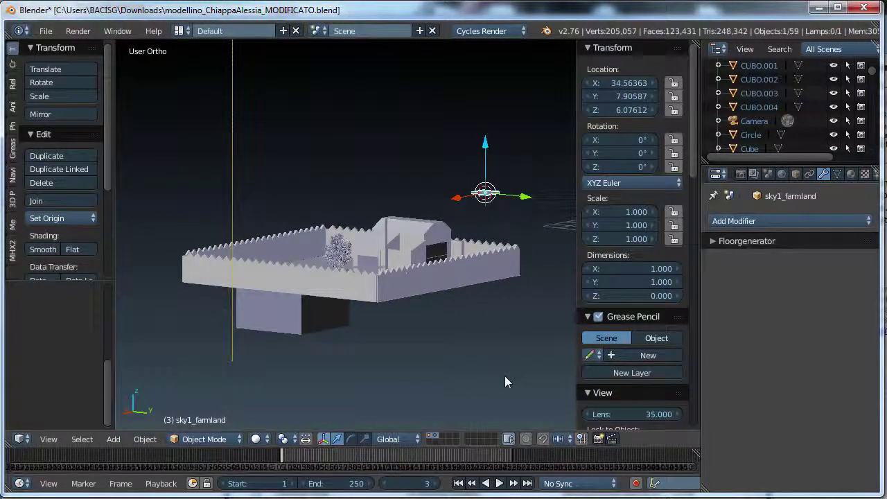
key(KP_3)
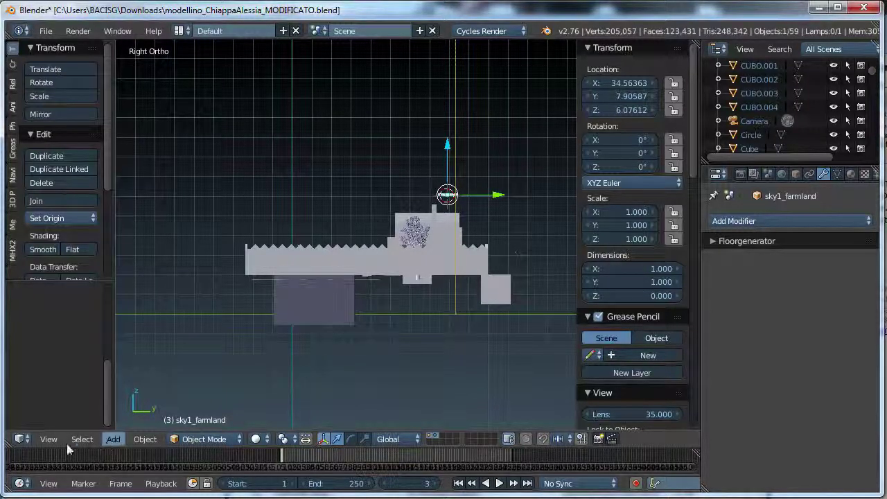
key(r)
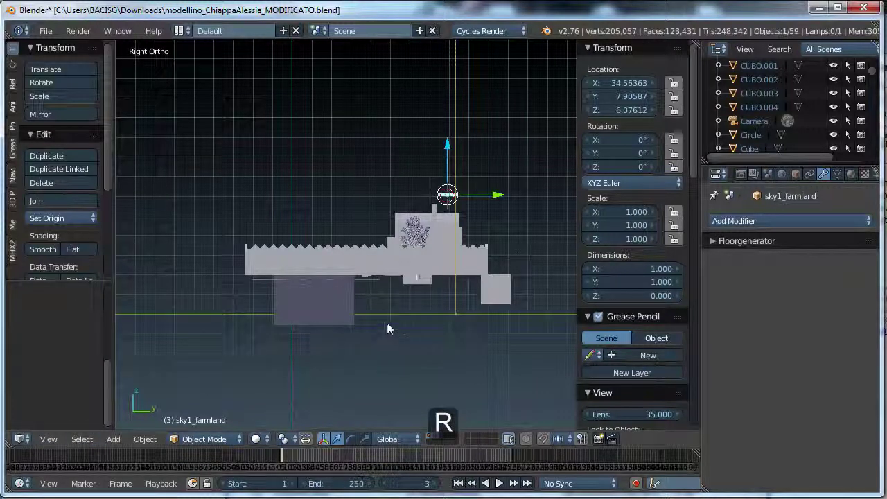
key(r)
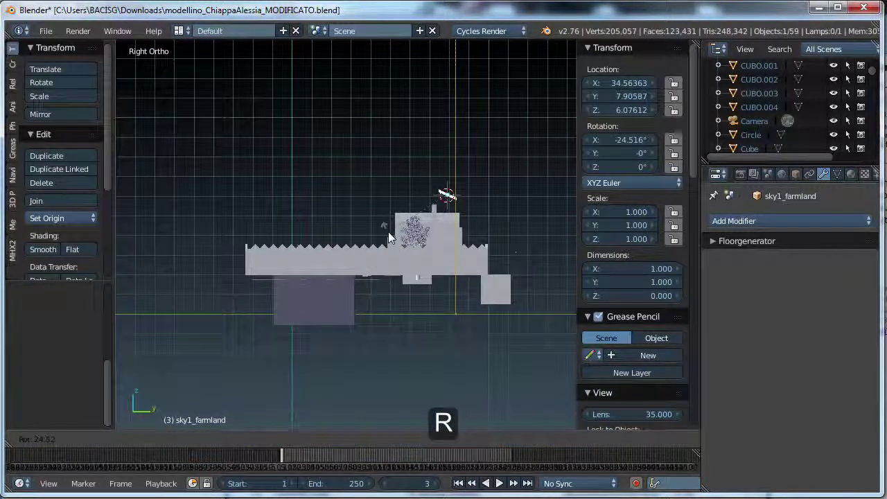
text(90)
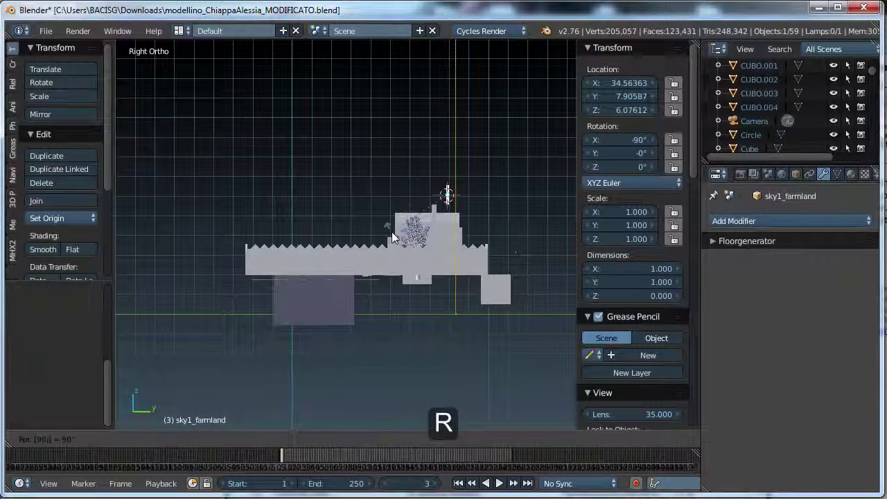
key(Return)
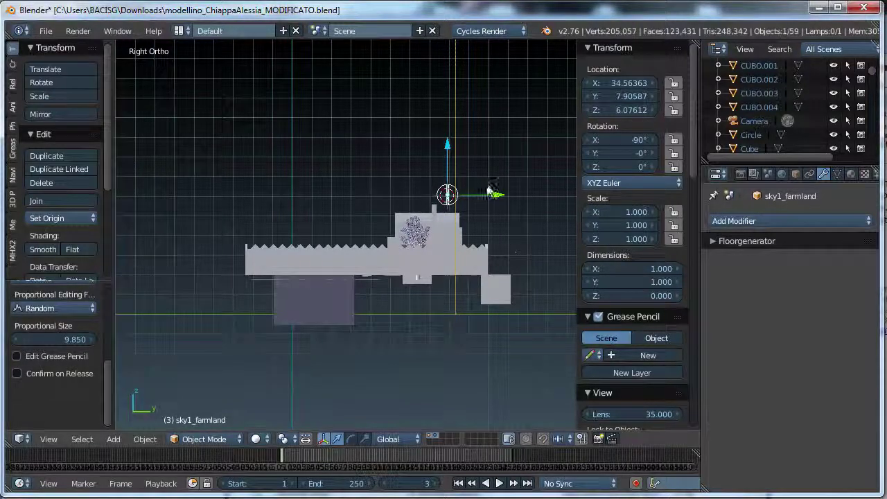
Set the sky plane's scale to 4 on the X, Y and Z axes.
middle_drag(473, 208, 631, 179)
click(637, 212)
text(1.11)
key(Return)
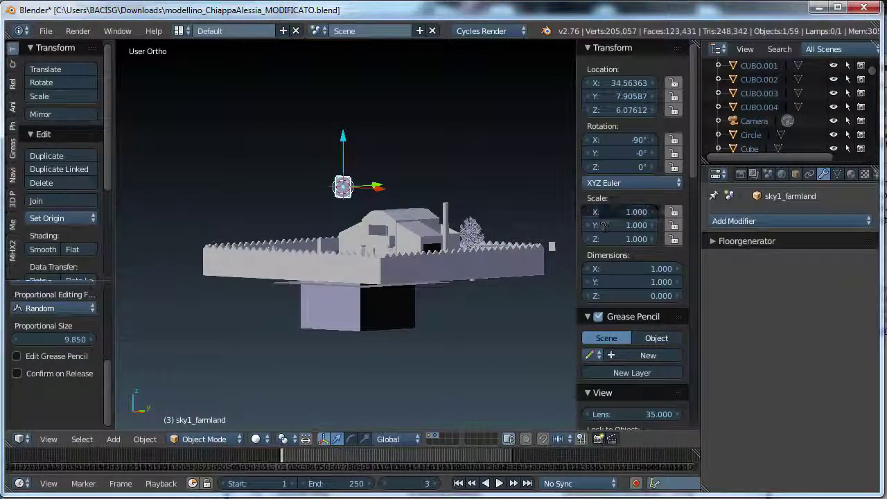
drag(639, 211, 653, 212)
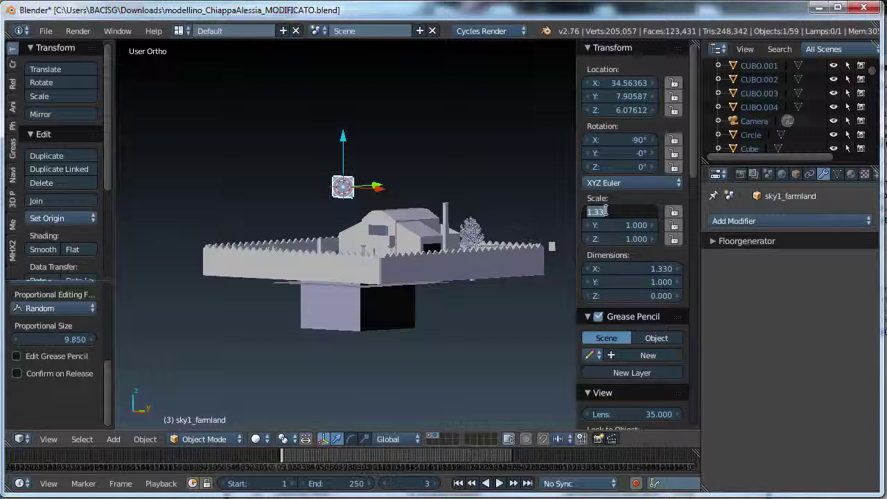
key(Tab)
text(4)
key(Tab)
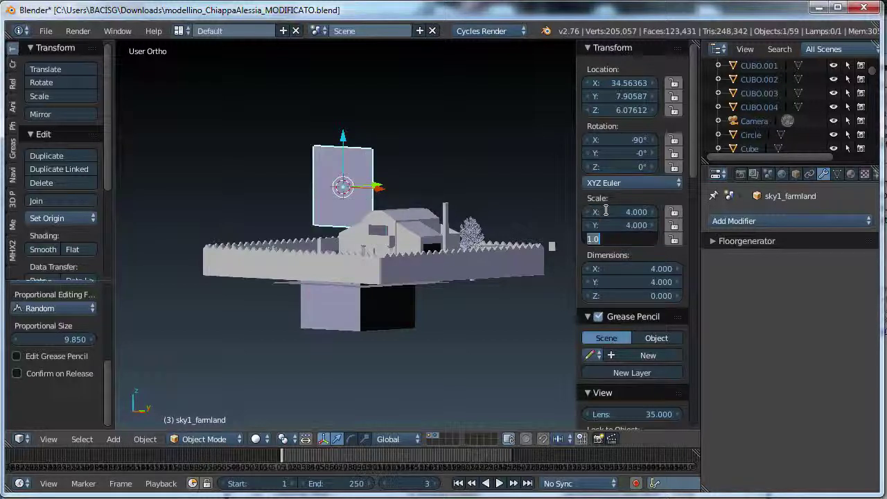
text(4)
key(Tab)
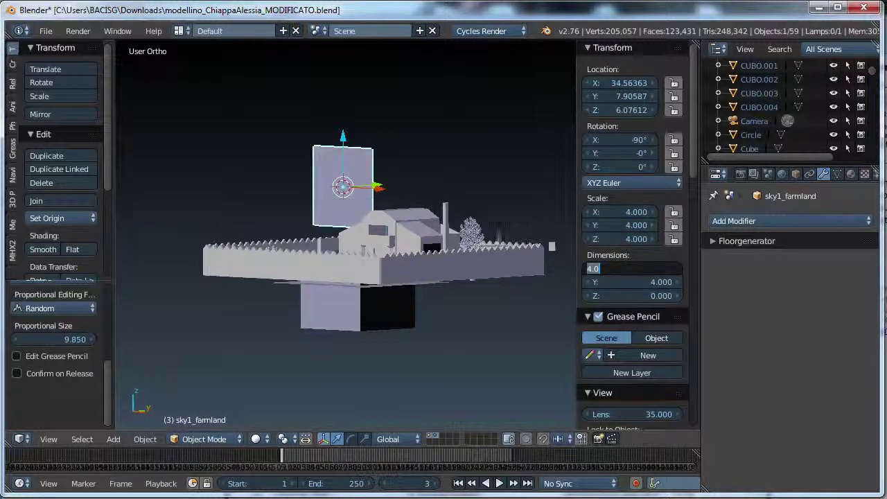
click(455, 226)
Move the sky plane behind the house, to about X 39.86 and Y 11.84.
middle_drag(386, 233, 439, 238)
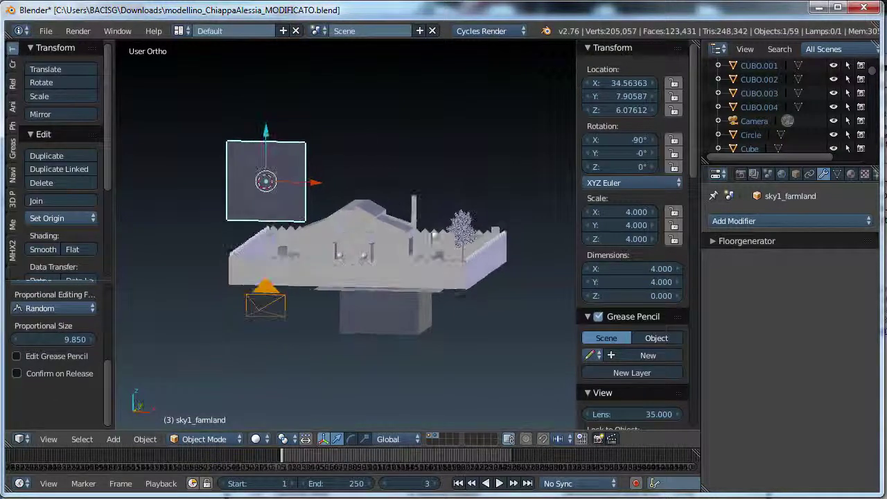
drag(319, 183, 420, 185)
middle_drag(411, 216, 335, 254)
key(g)
key(y)
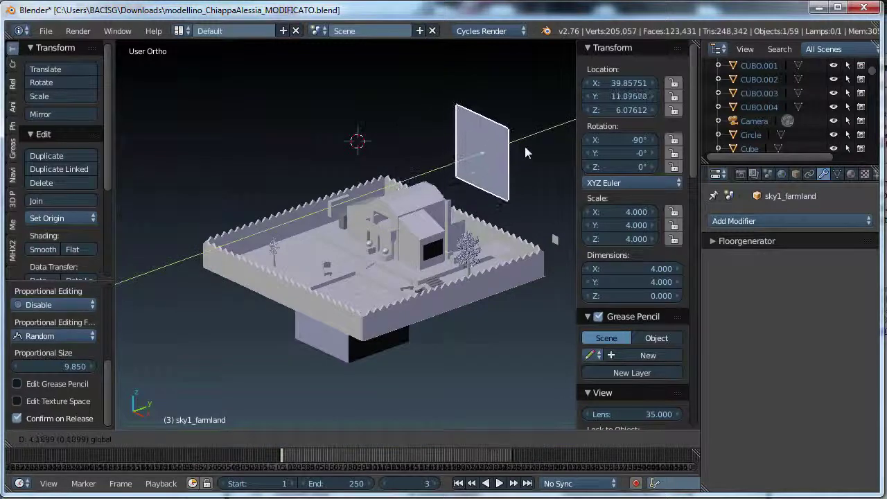
click(524, 149)
middle_drag(525, 148, 548, 180)
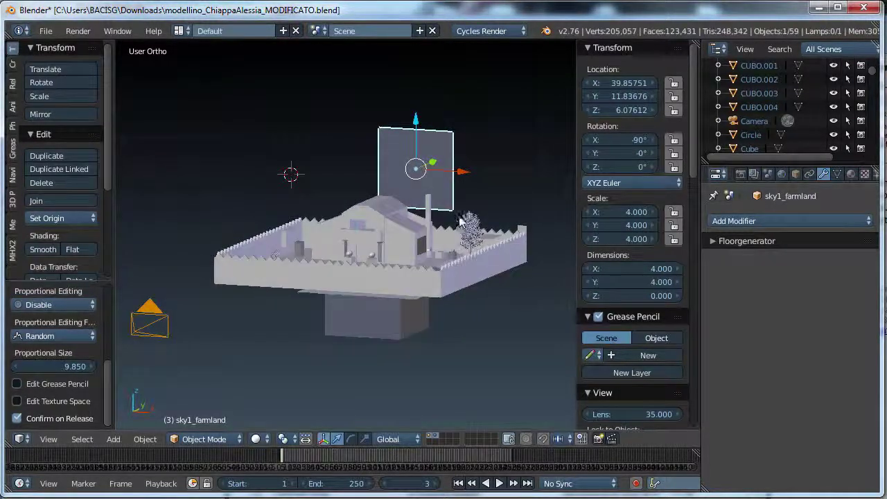
Scale the sky plane up to about 23.3 and show the camera view with Material shading.
key(s)
click(351, 201)
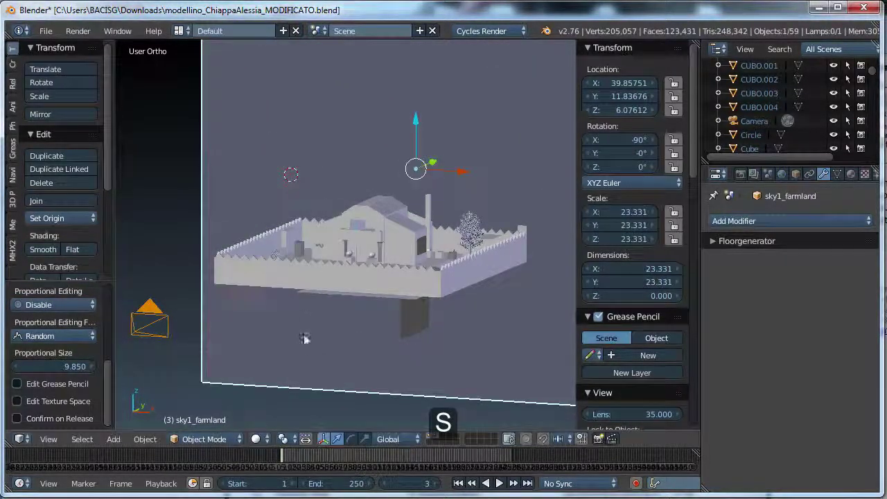
key(KP_0)
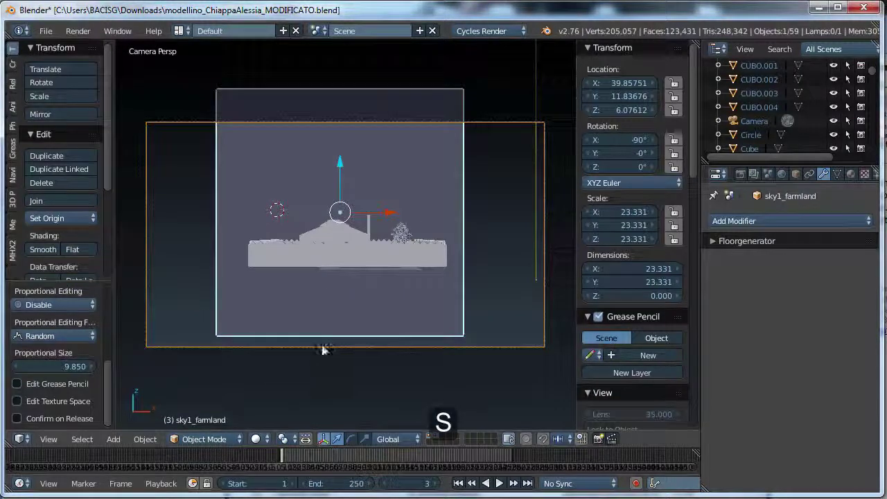
click(258, 438)
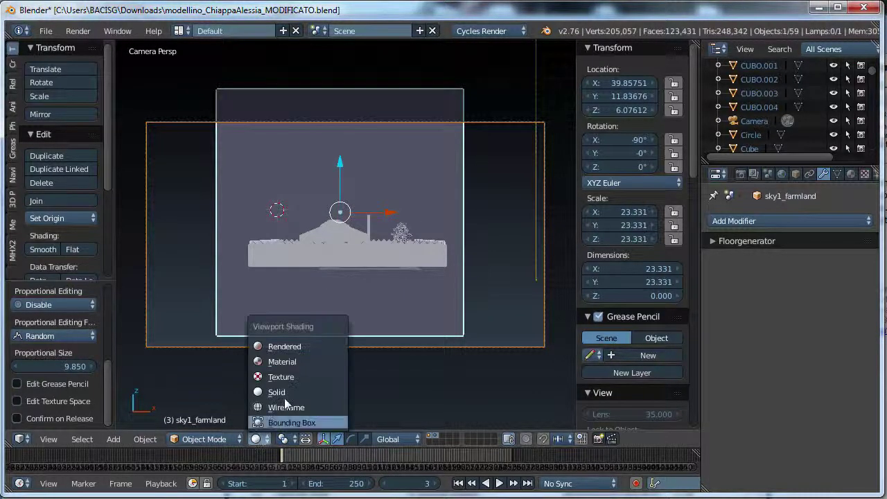
click(284, 364)
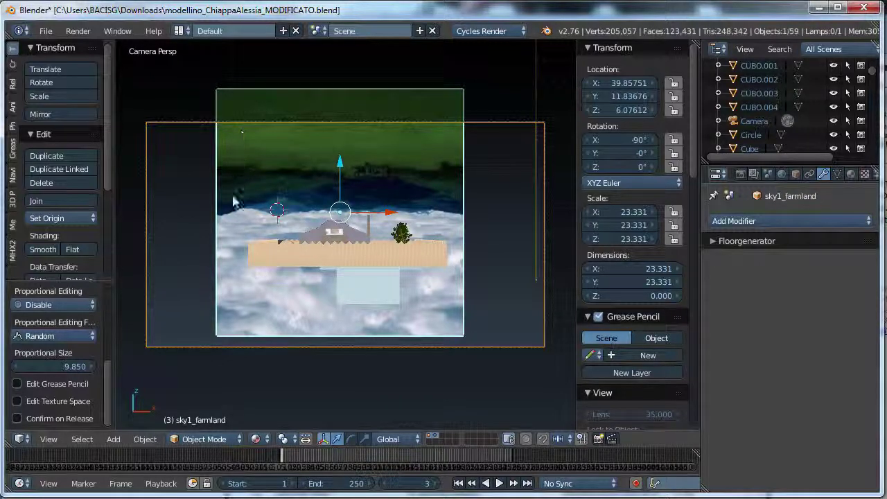
Undo the last scaling of the sky plane and set its X rotation to 90°.
key(ctrl+z)
click(626, 141)
text(90)
key(Return)
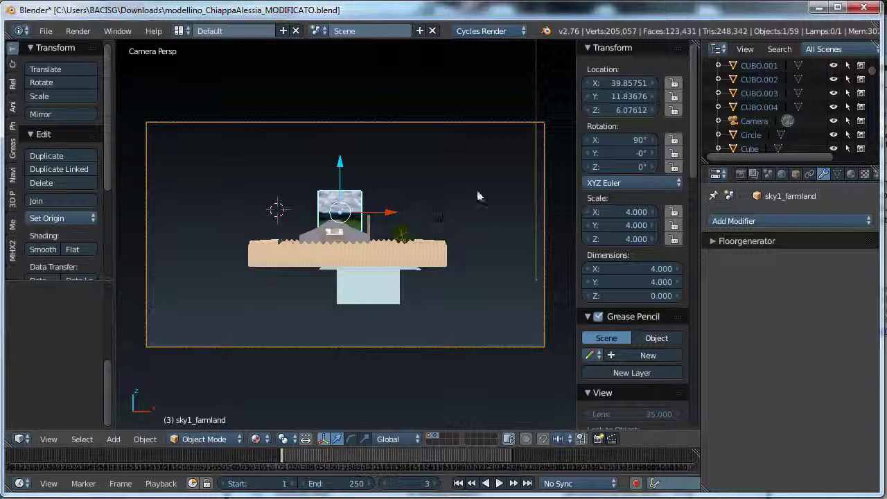
Scale the sky plane up to about 39.2 to cover the camera frame's width and raise it to about Z 12.58.
key(s)
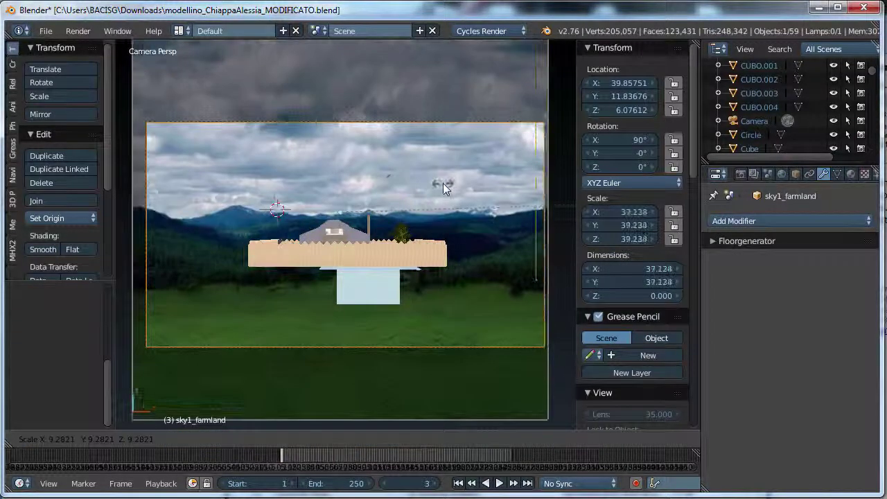
click(443, 184)
click(335, 178)
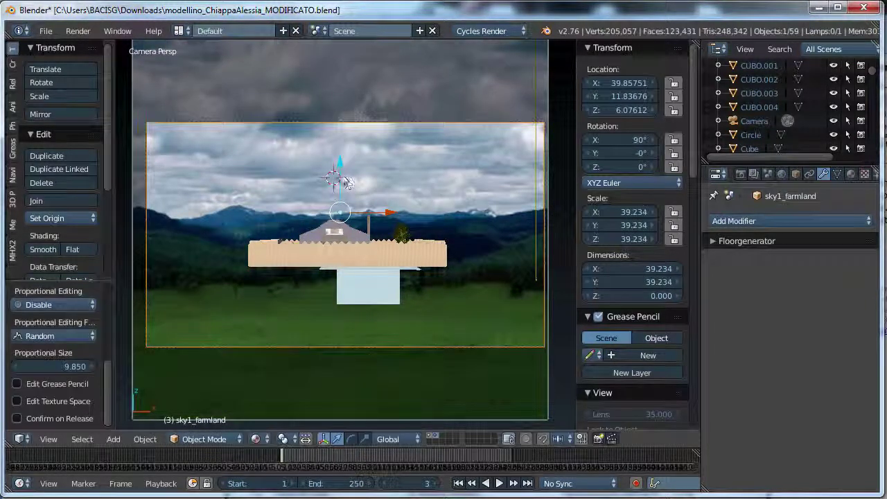
key(g)
key(z)
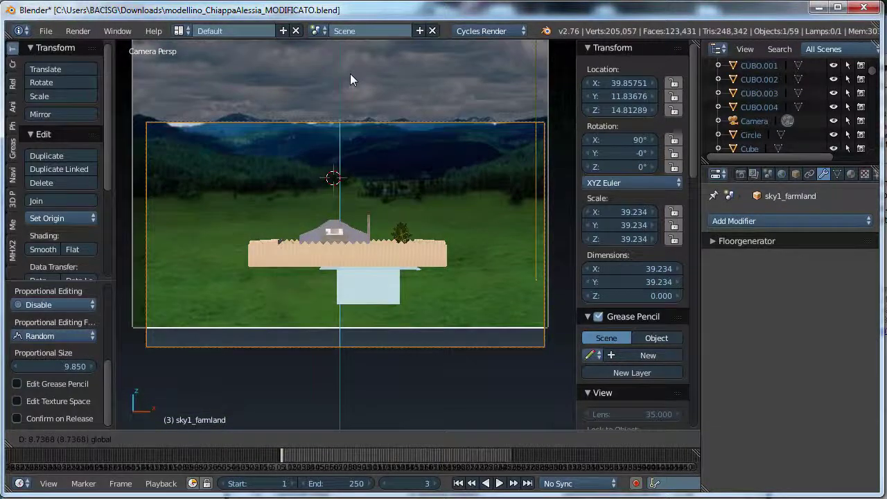
click(351, 80)
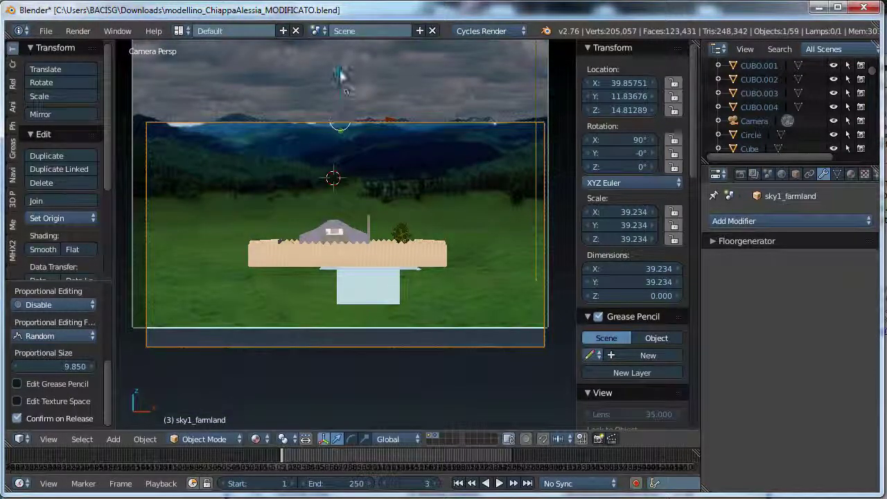
drag(340, 71, 338, 95)
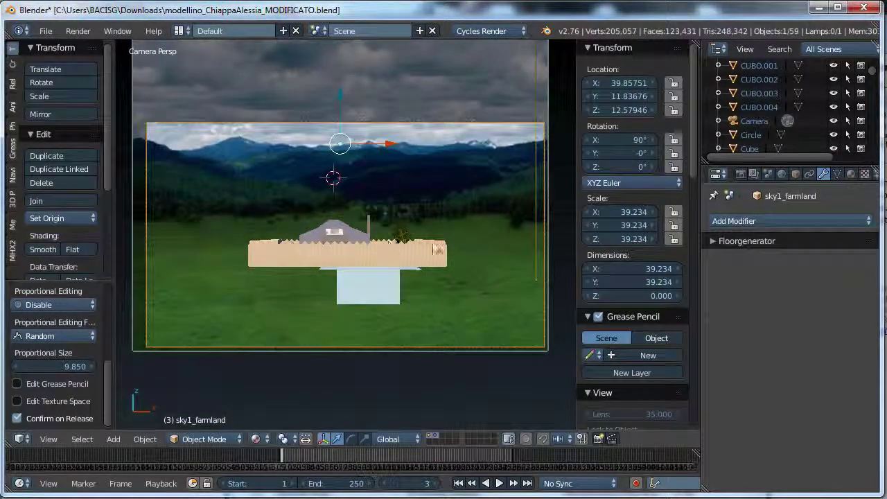
Enlarge the sky plane to a scale of about 48.3 and raise it to about Z 14.81.
key(s)
click(510, 218)
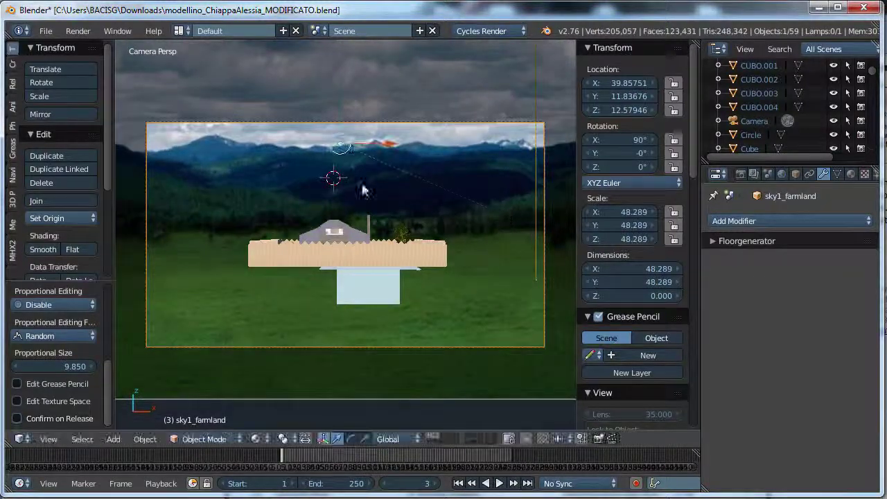
drag(346, 106, 338, 73)
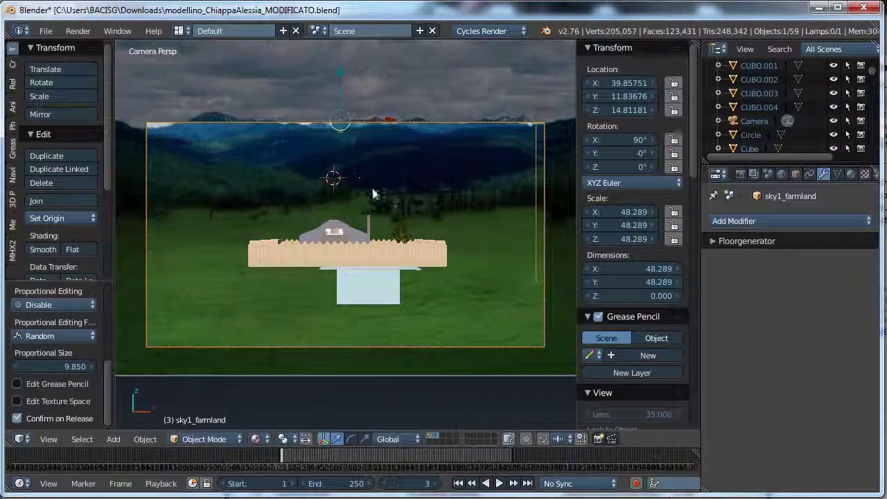
Move the sky plane farther back behind the house to about Y 20.38 and return to the camera view.
key(KP_3)
scroll(495, 127, down, 3)
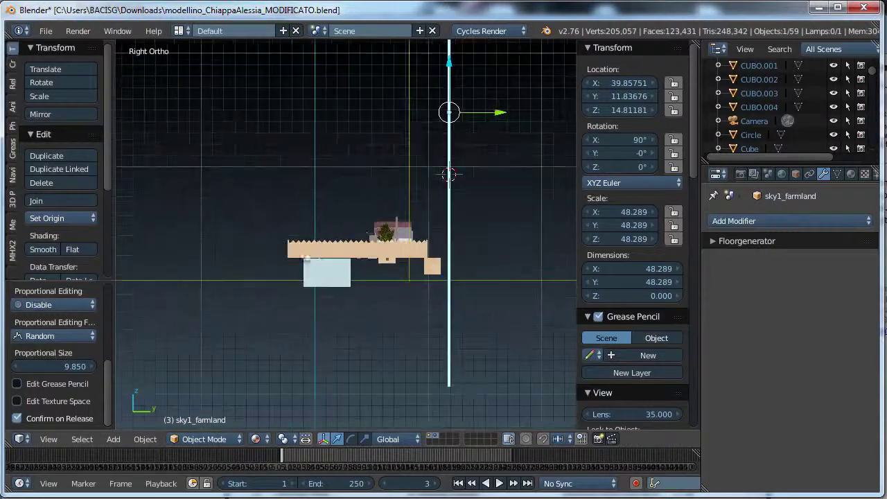
drag(494, 127, 125, 114)
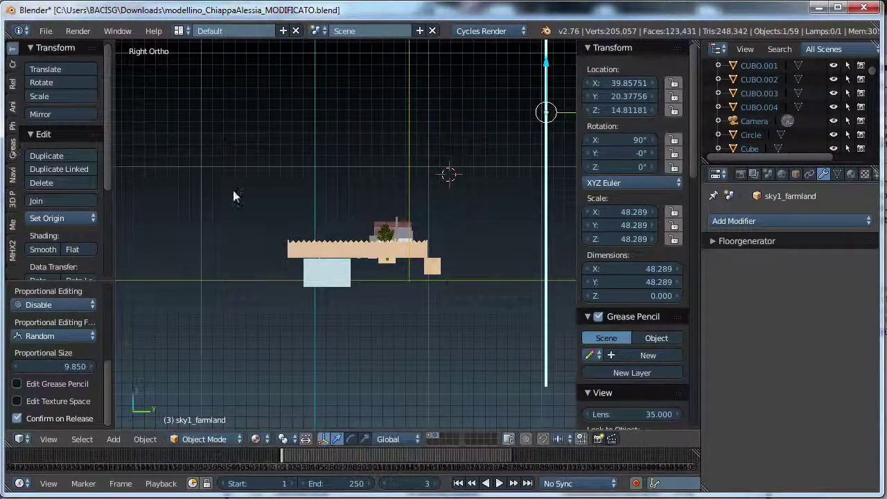
key(KP_0)
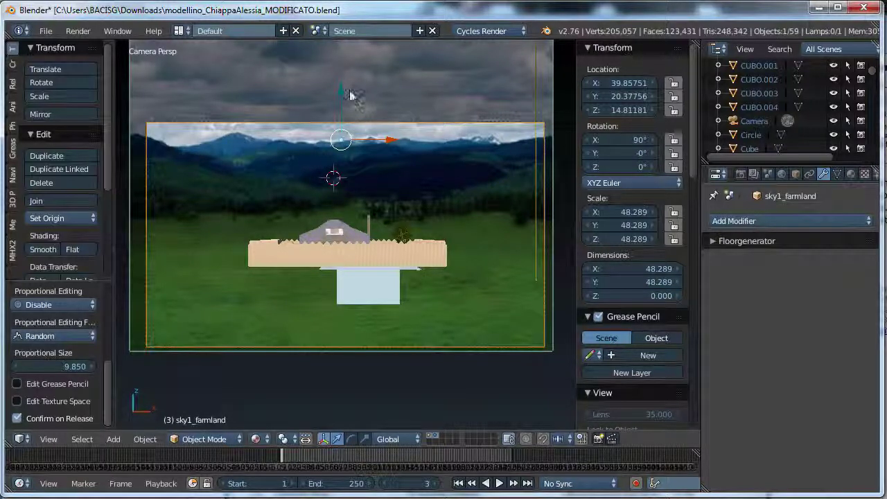
Raise the sky plane to about Z 18.38 and scale it up to about 61.66 to cover the camera frame.
drag(338, 98, 337, 412)
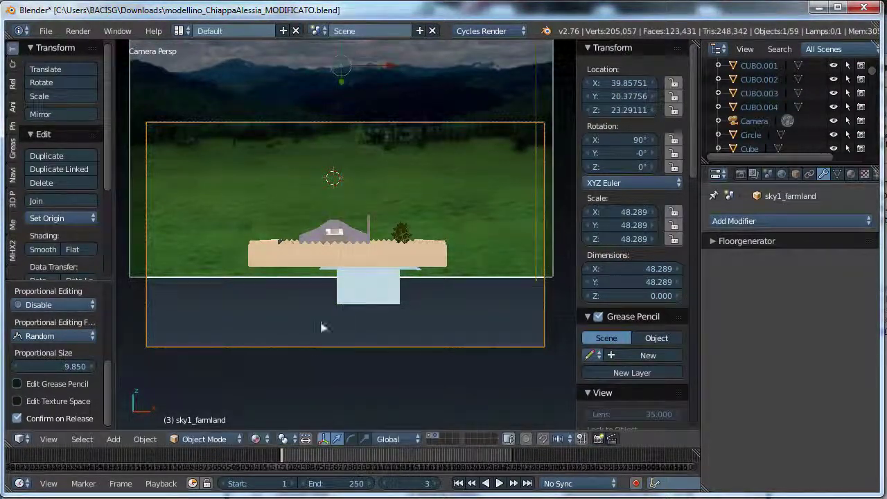
drag(342, 64, 361, 144)
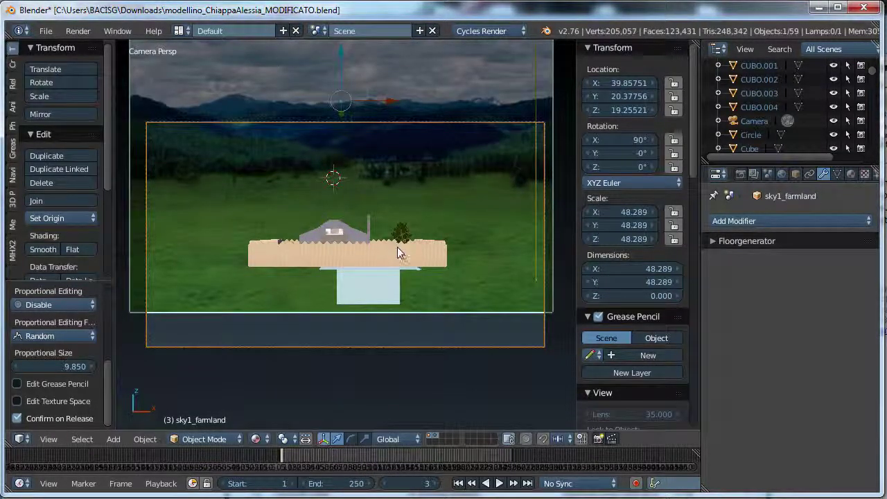
key(s)
click(490, 235)
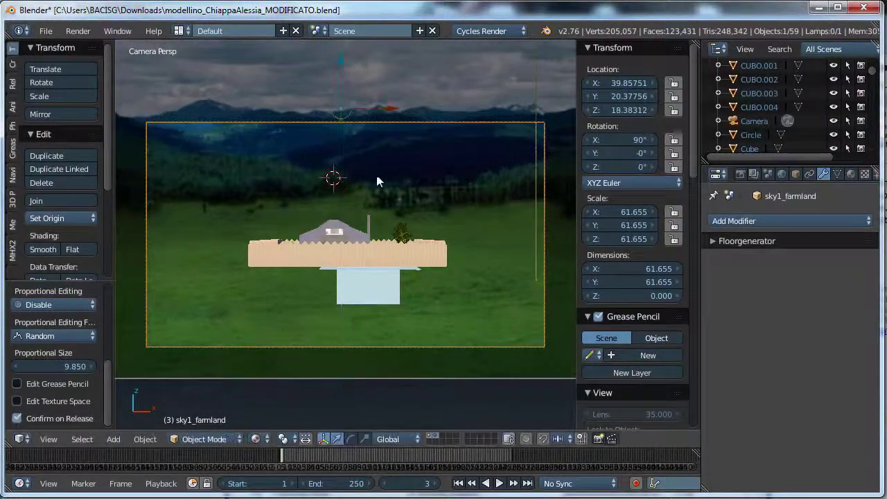
Render the current frame to inspect the lighting and background, and close the render result.
key(F12)
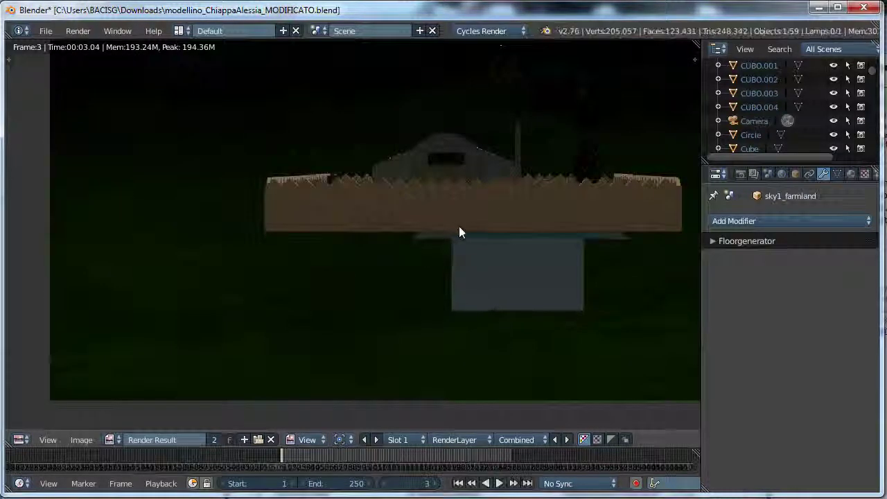
scroll(460, 229, down, 3)
key(Escape)
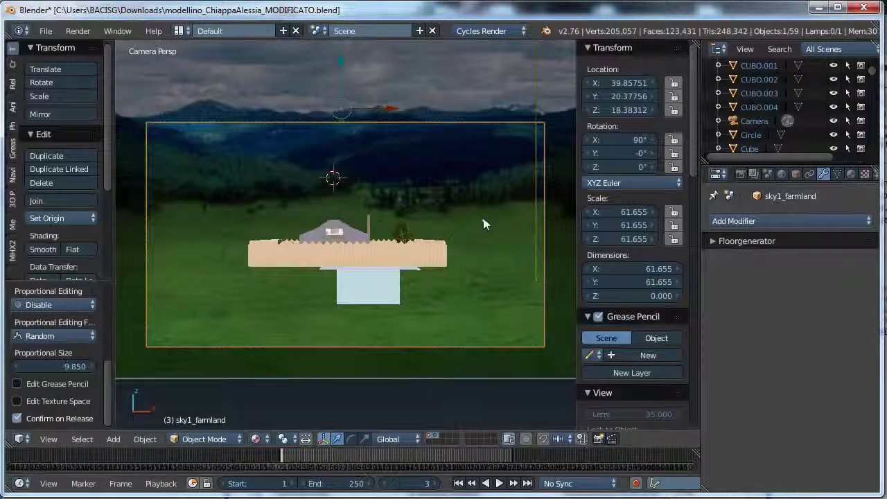
Move the sun lamp to the camera side of the house, about Y -7.6, and show its lamp settings.
middle_drag(513, 248, 406, 250)
scroll(403, 246, down, 6)
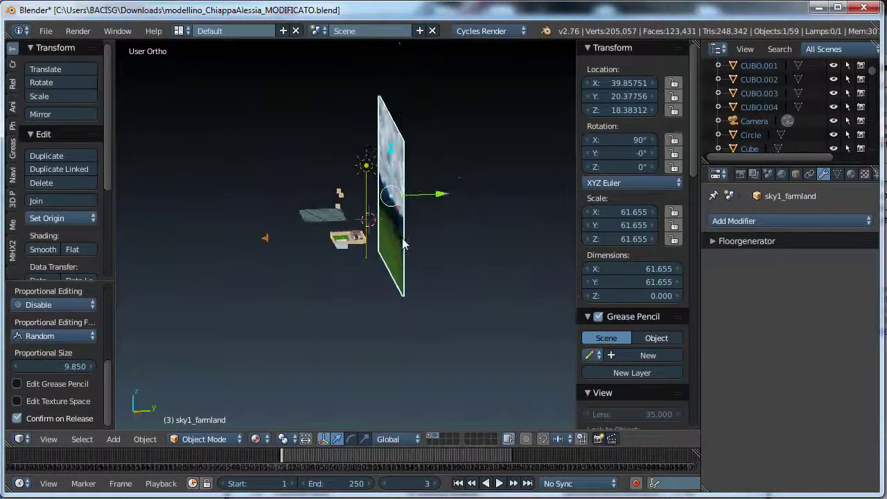
right_click(367, 167)
drag(409, 166, 325, 166)
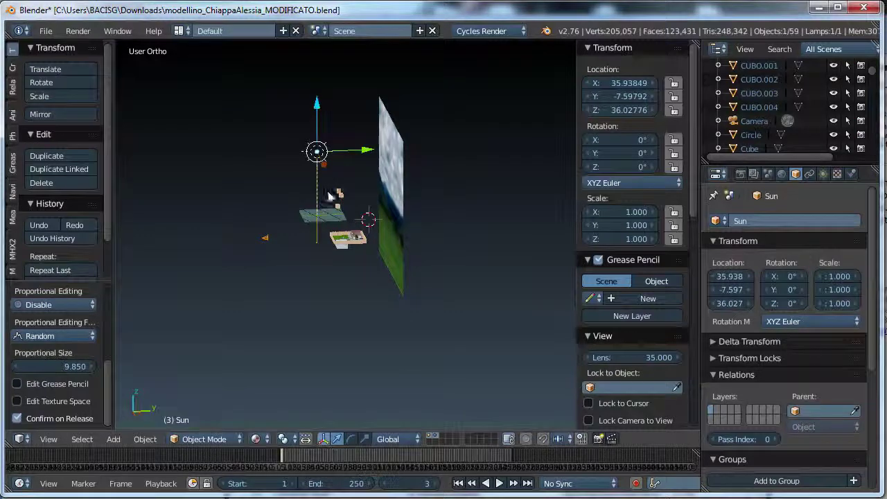
click(824, 174)
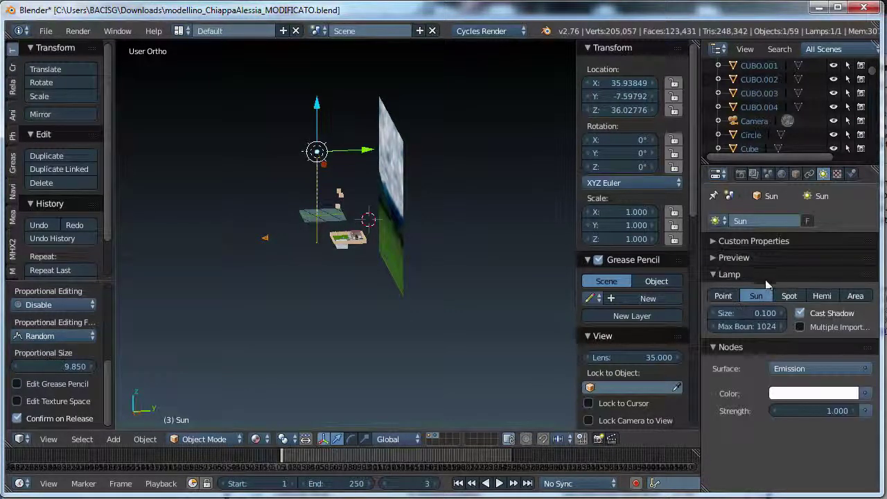
Rotate the sun lamp in the right view to about 38.3° around X so it shines toward the sky plane.
key(KP_3)
key(KP_3)
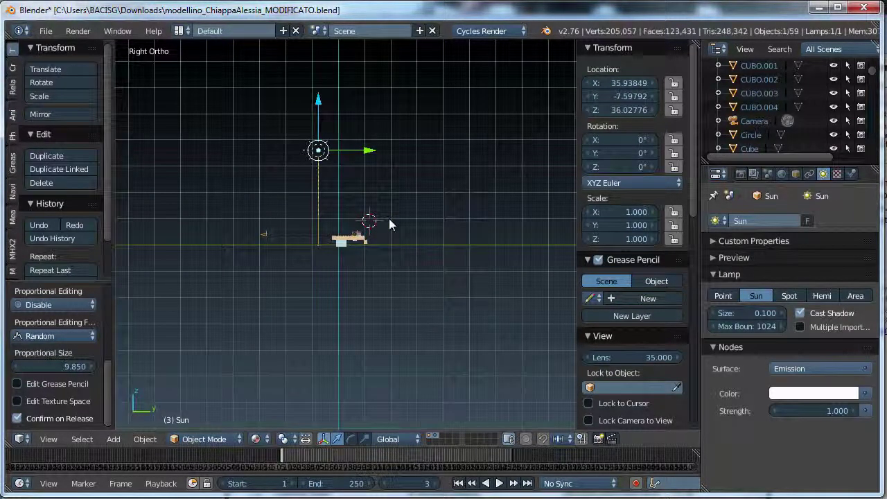
key(r)
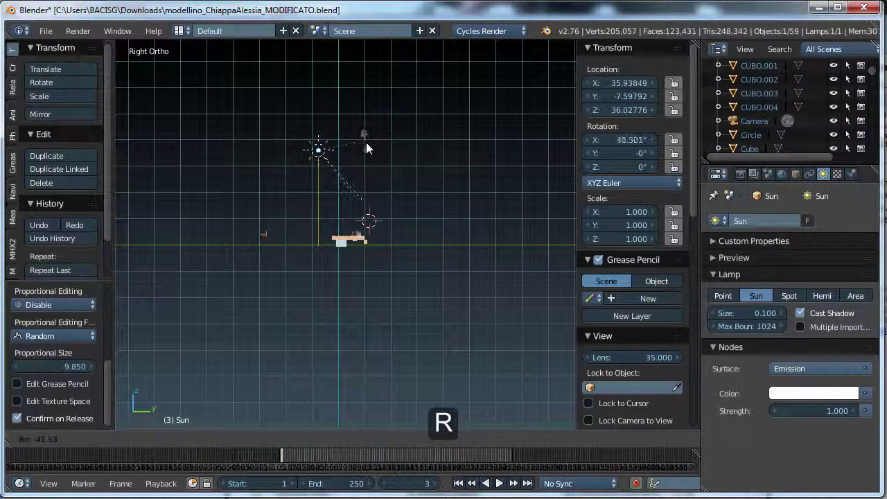
click(357, 173)
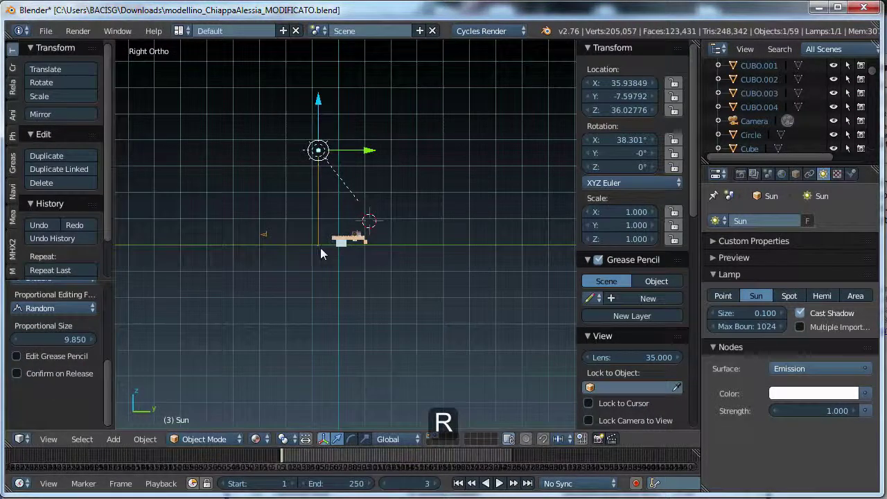
middle_drag(320, 253, 475, 266)
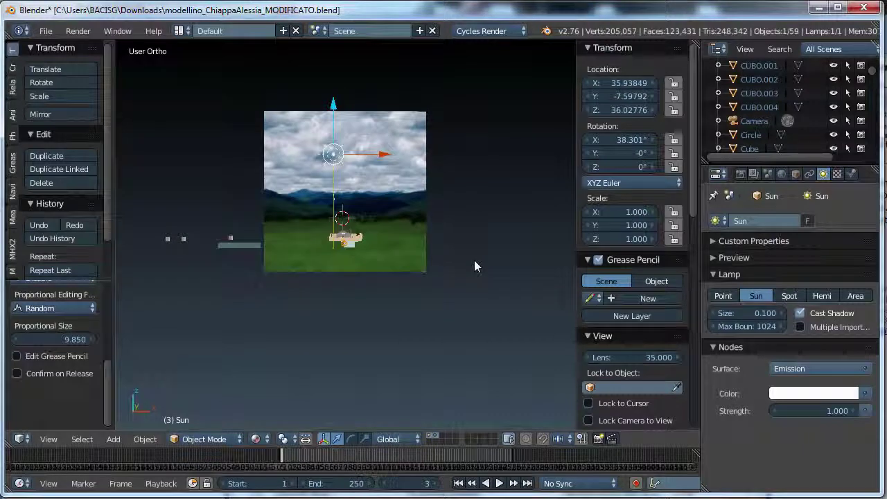
Set the sun lamp's strength to 2 and render the frame before and after the change.
key(F12)
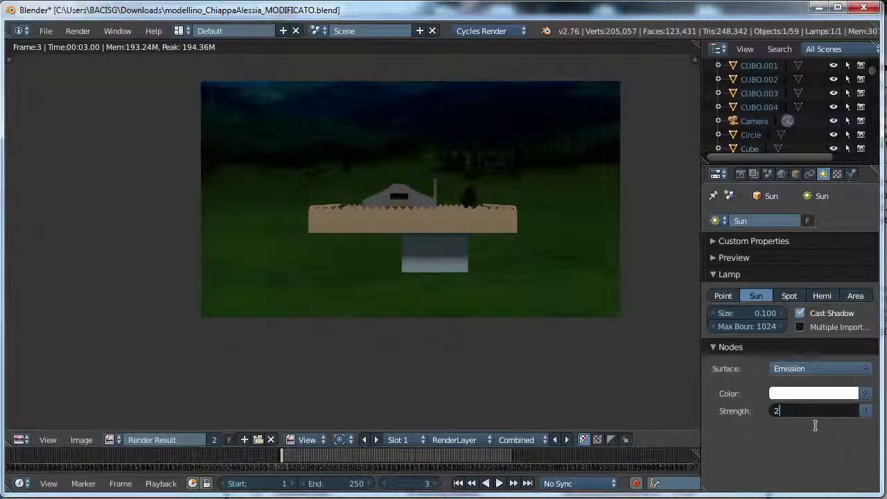
key(Return)
key(F12)
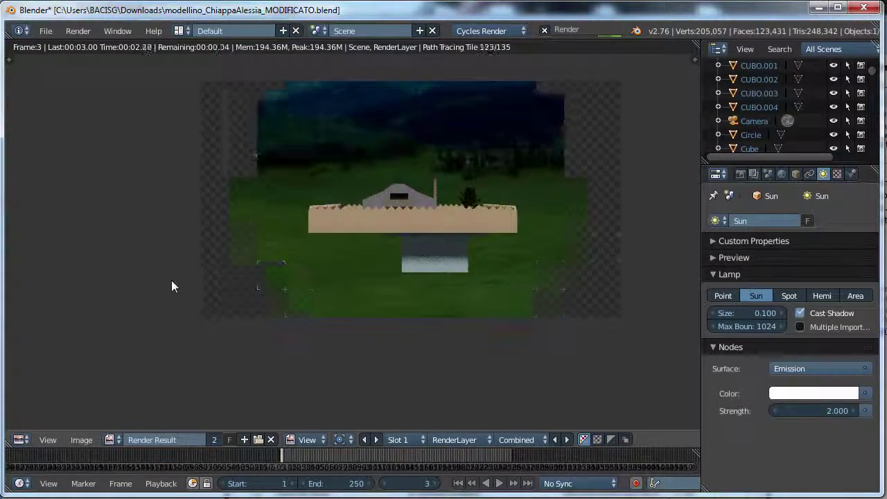
scroll(375, 211, down, 1)
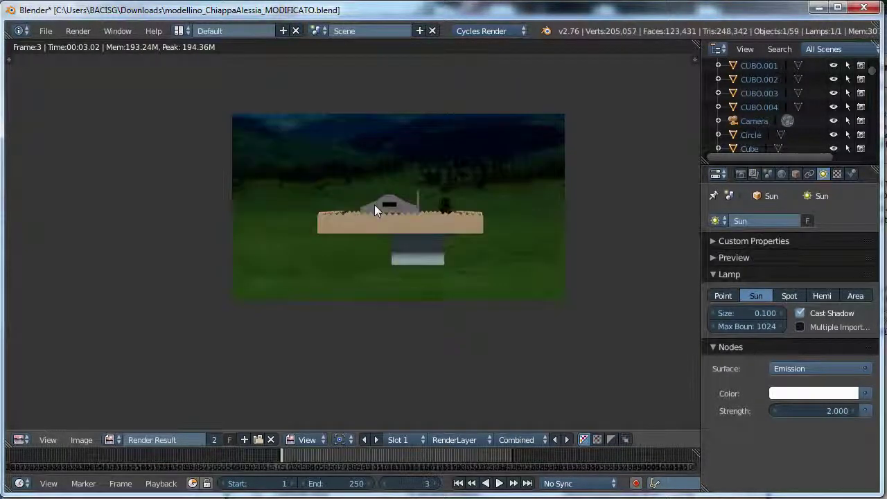
key(Escape)
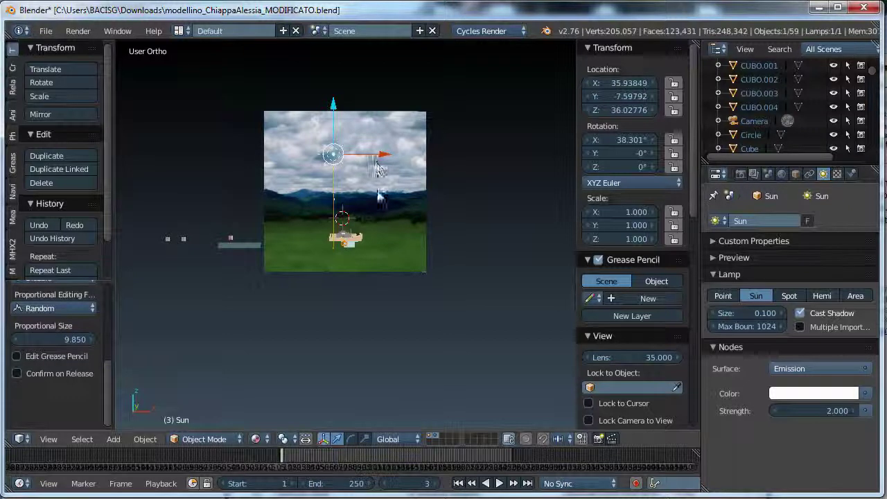
Move the sky plane back along Y to about 50.68 and render the frame.
middle_drag(380, 193, 236, 201)
drag(361, 148, 403, 146)
right_click(404, 147)
right_click(396, 145)
key(g)
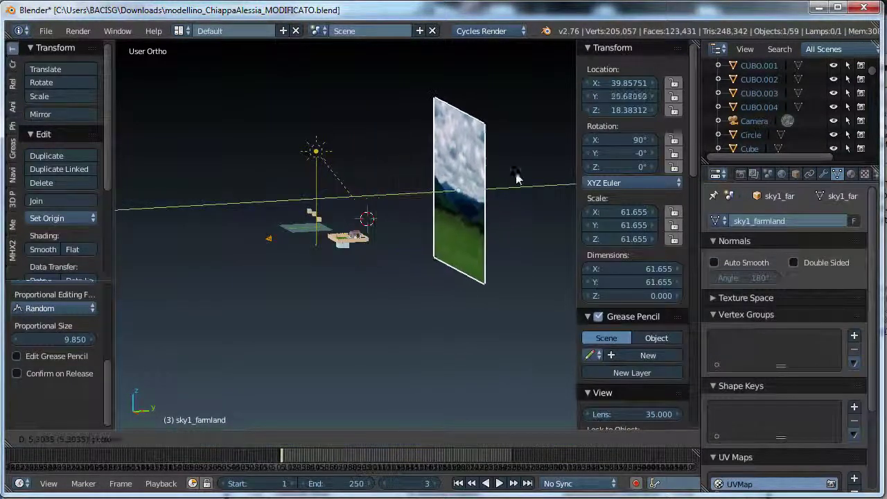
click(516, 173)
key(F12)
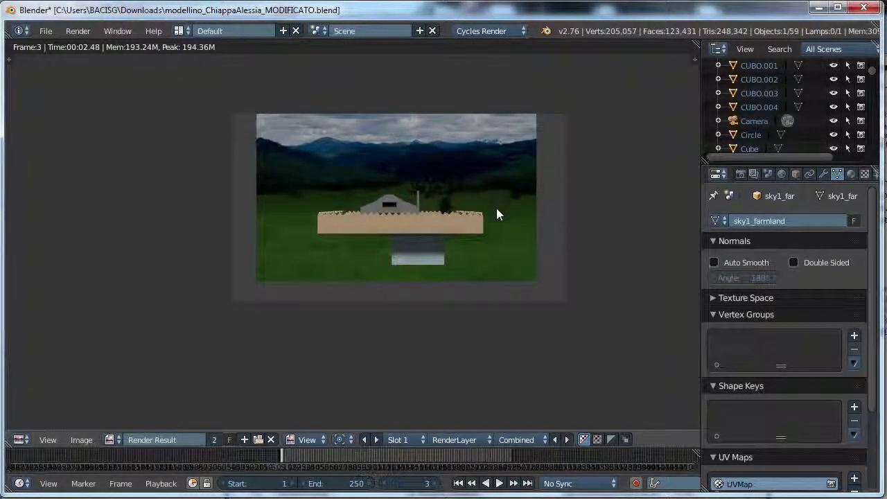
key(Escape)
Lock the camera to the view and move the camera closer to the house and slightly sideways.
key(KP_0)
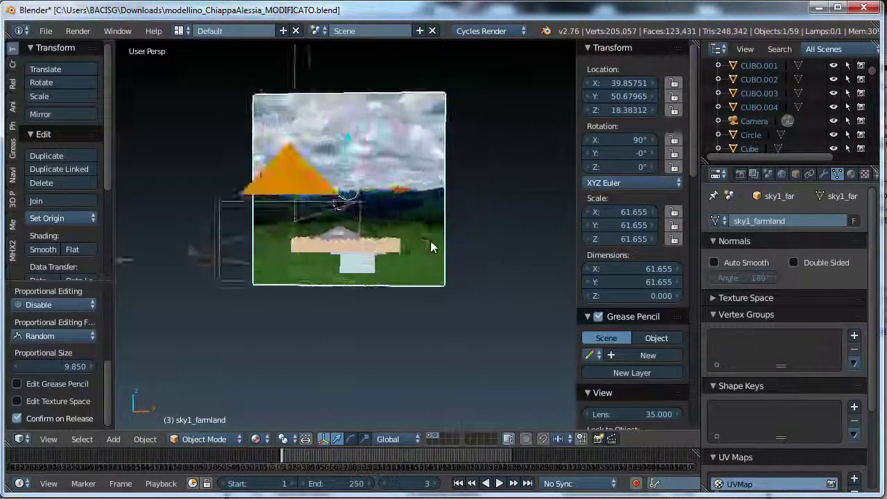
key(KP_0)
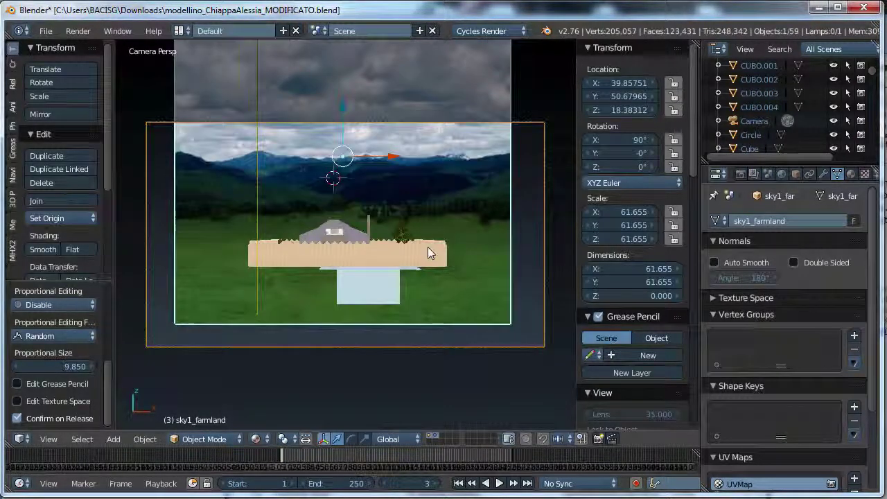
scroll(628, 387, down, 5)
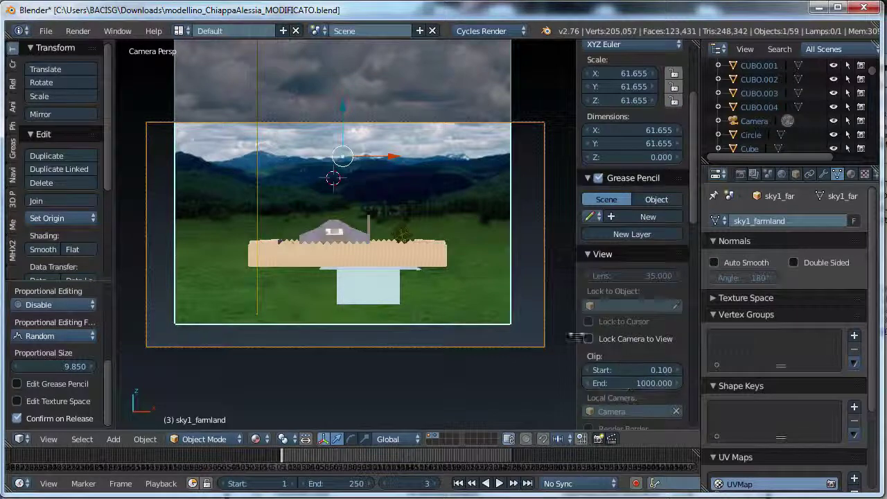
click(601, 338)
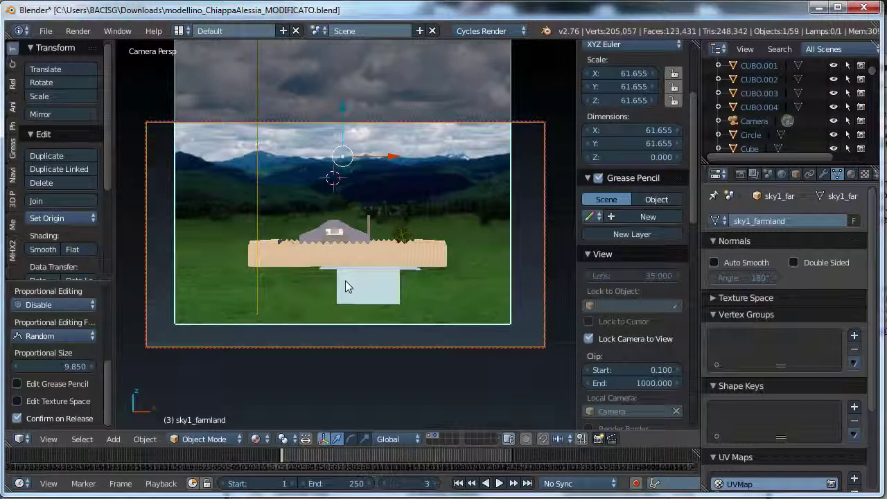
scroll(346, 281, up, 3)
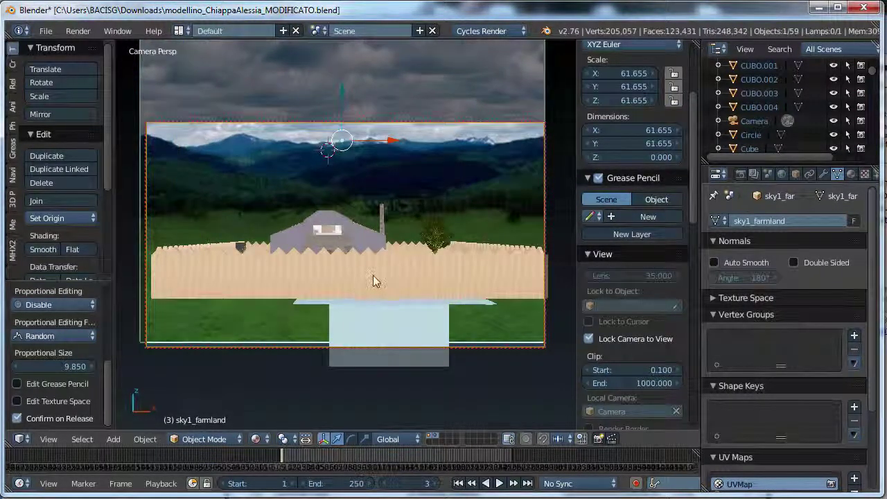
mouse_move(373, 275)
shift+middle_down()
mouse_move(385, 281)
mouse_move(341, 266)
mouse_move(358, 273)
mouse_move(351, 302)
mouse_move(360, 274)
shift+middle_up()
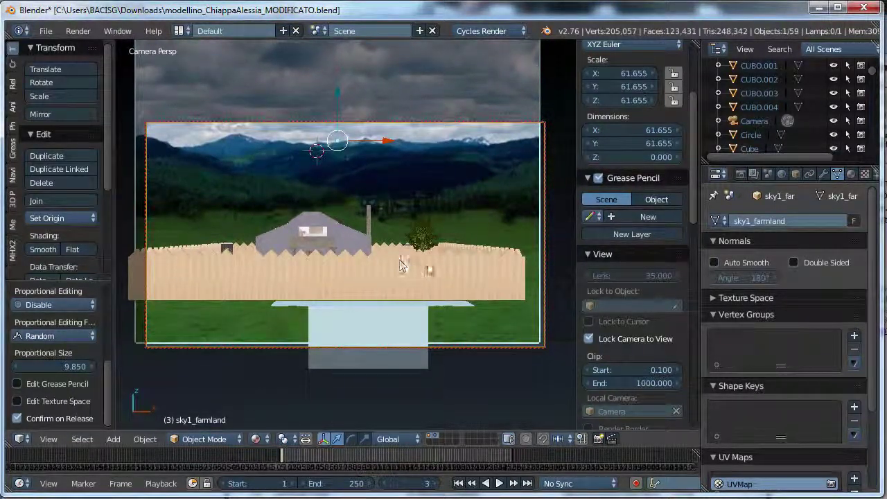
scroll(442, 265, down, 1)
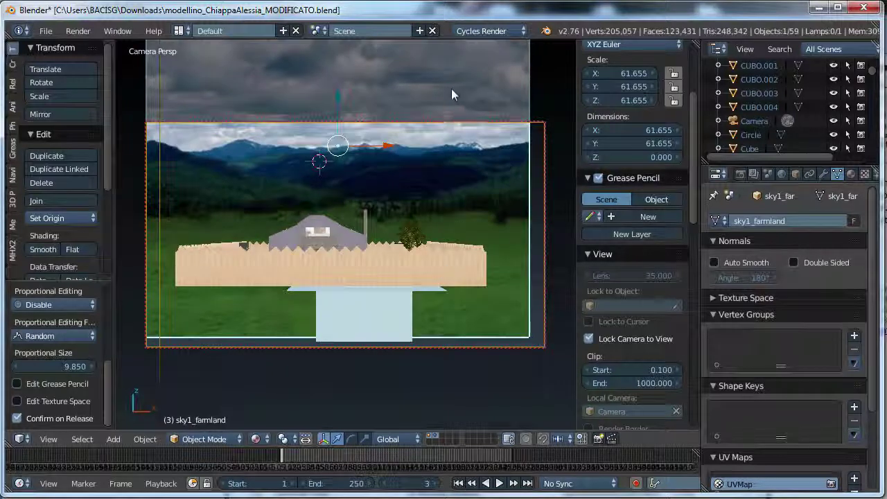
Scale the sky plane up to about 116.15 and pull the locked camera back to reframe the house.
key(s)
click(214, 116)
scroll(251, 152, down, 1)
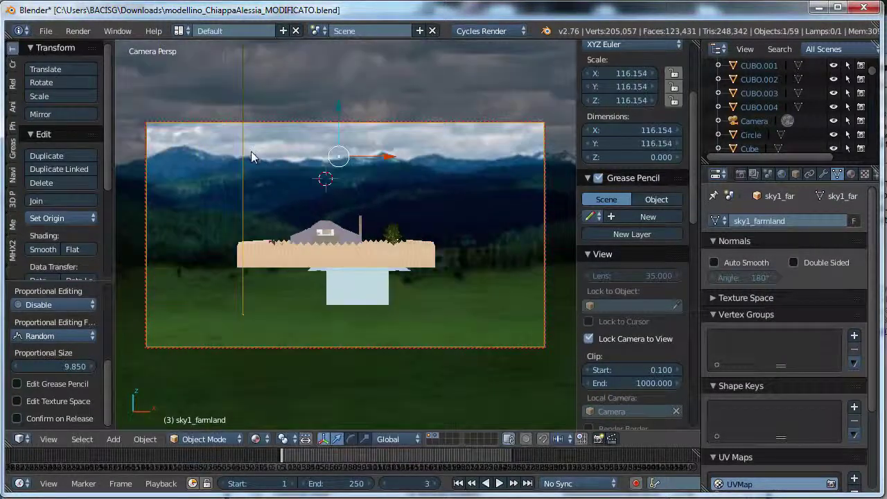
scroll(273, 180, down, 5)
scroll(291, 193, up, 4)
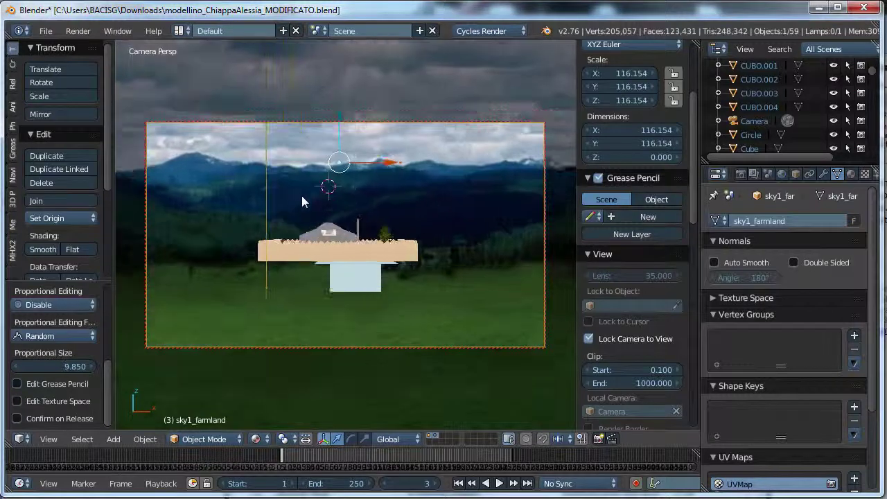
Move the sky plane farther from the house along Y in the right view and check it through the camera.
key(KP_3)
scroll(298, 214, down, 1)
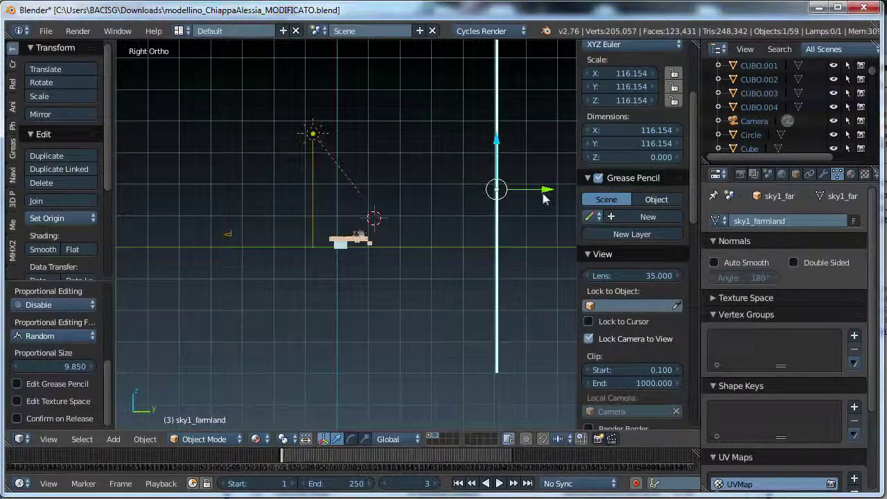
drag(544, 199, 574, 199)
scroll(308, 190, down, 3)
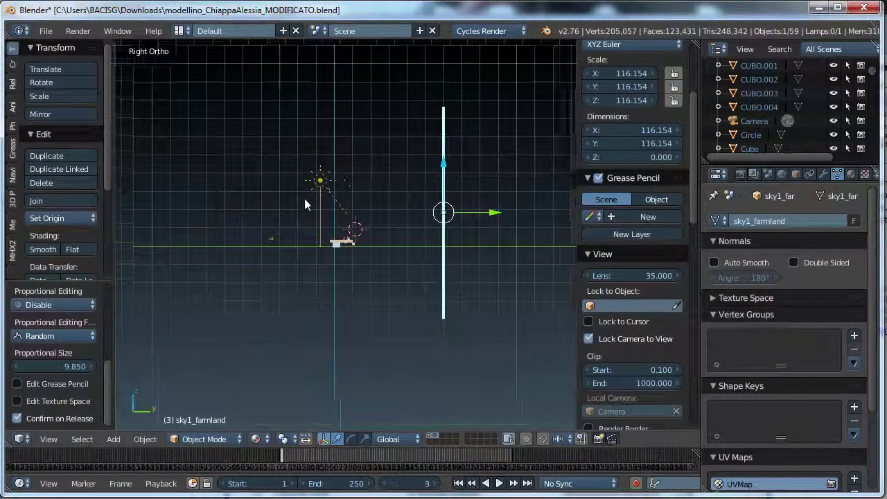
drag(457, 233, 478, 233)
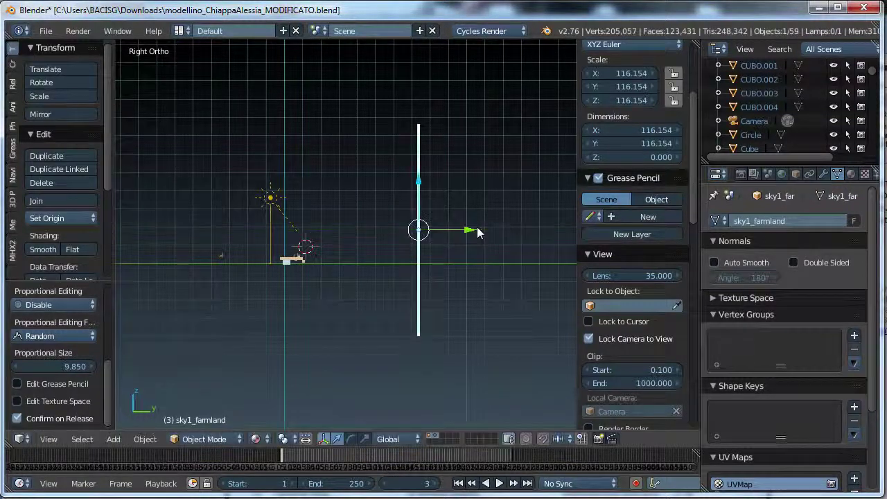
key(KP_0)
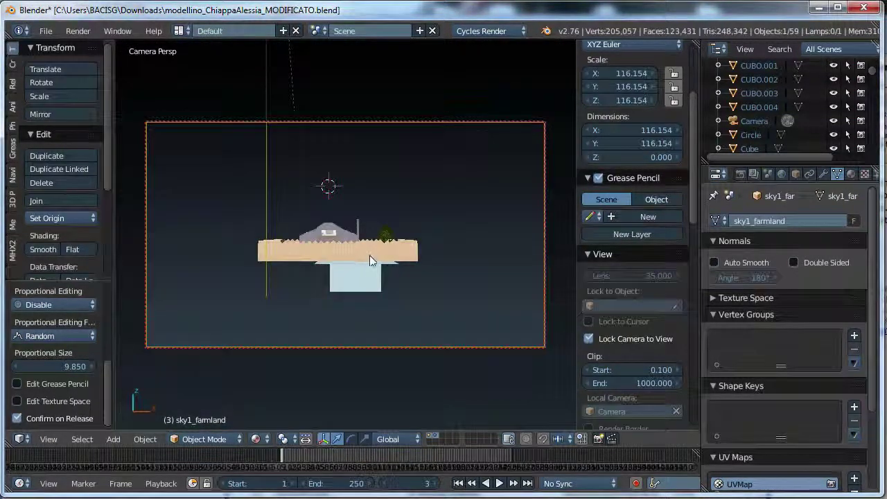
key(KP_3)
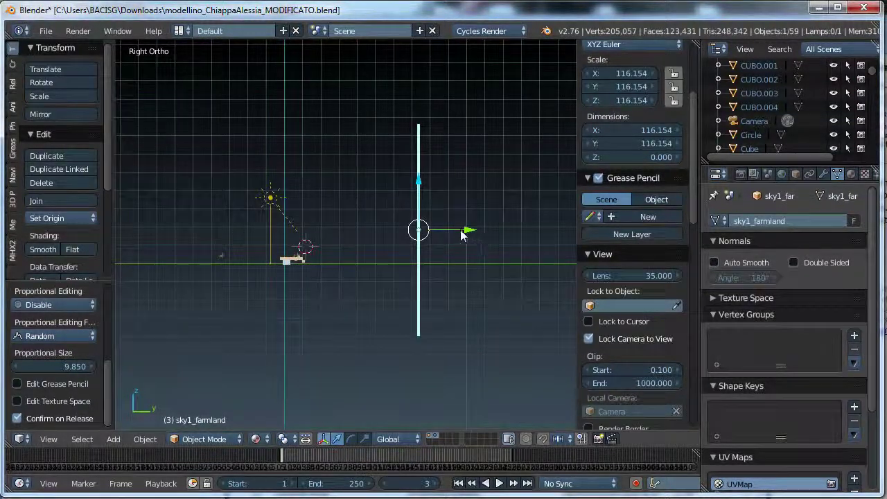
Move the sky plane closer to the house along Y and enable the limits display on the camera.
drag(470, 229, 430, 226)
right_click(224, 253)
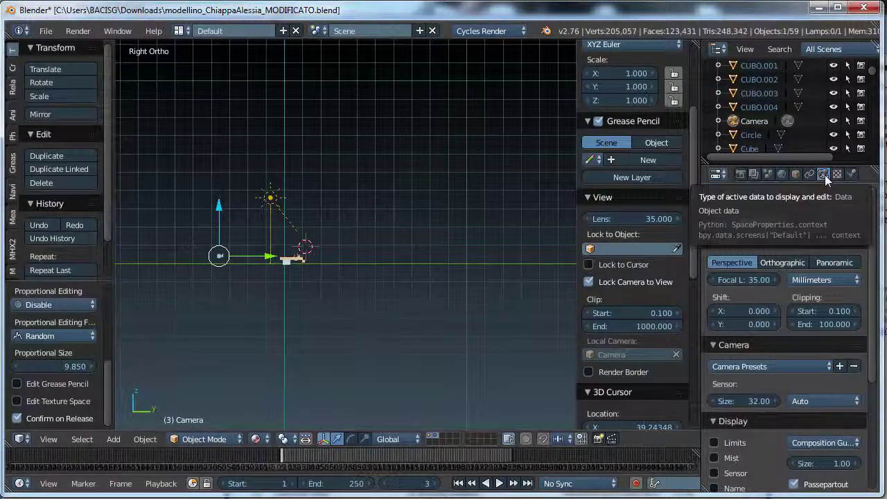
scroll(735, 433, down, 1)
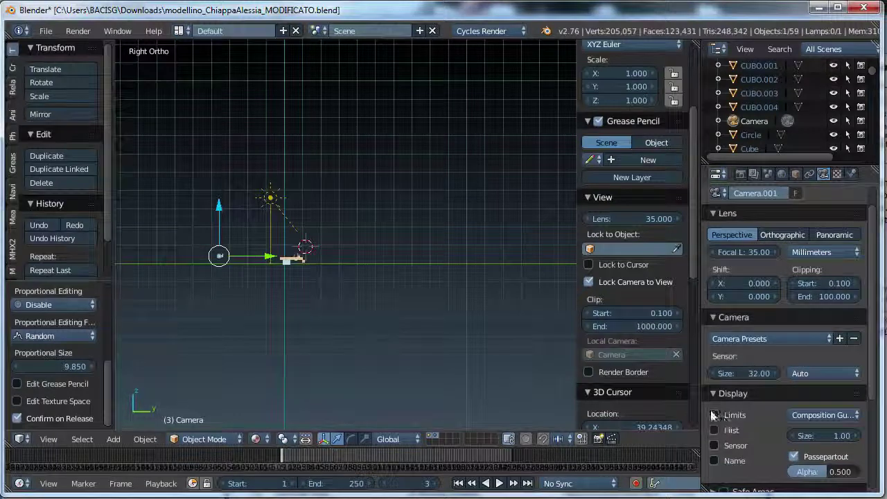
click(714, 415)
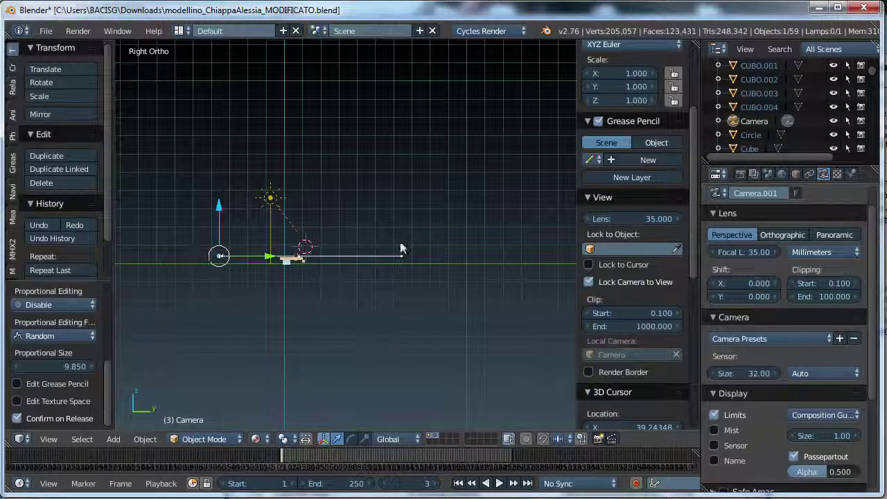
Nudge the sky plane along Y to just inside the camera's far clipping limit and render the camera view.
middle_drag(427, 267, 408, 273)
right_click(369, 193)
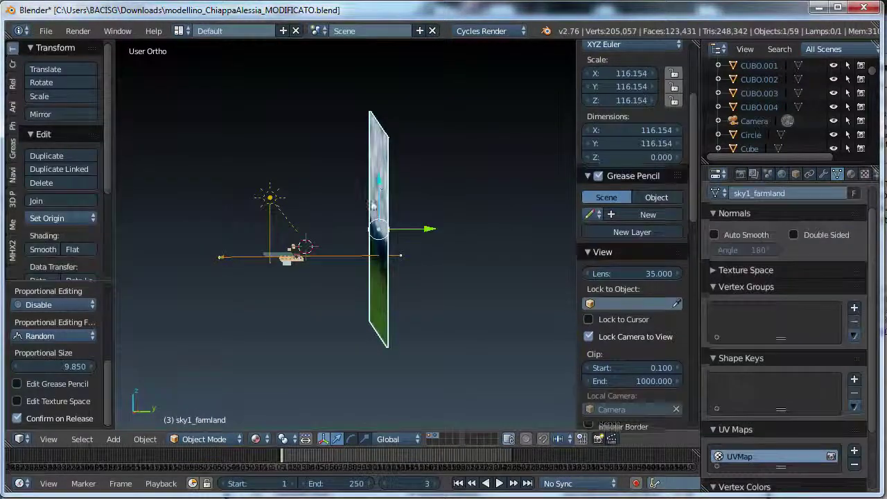
key(g)
key(y)
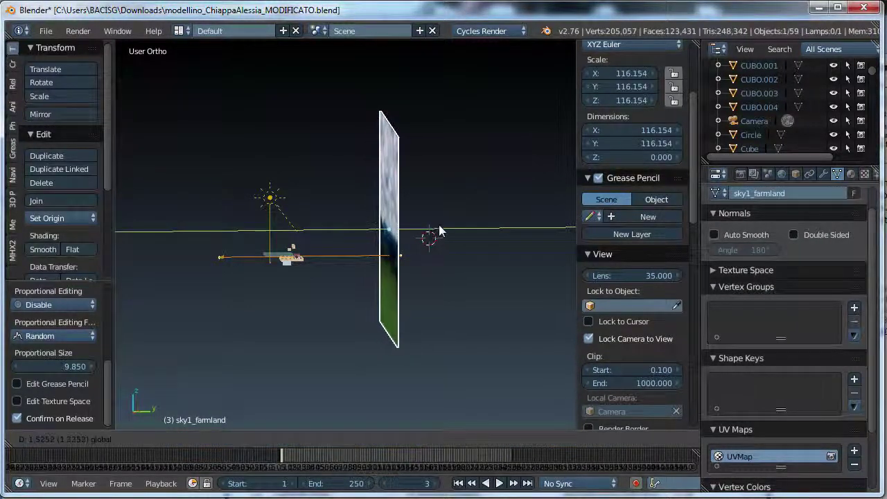
click(440, 232)
key(KP_0)
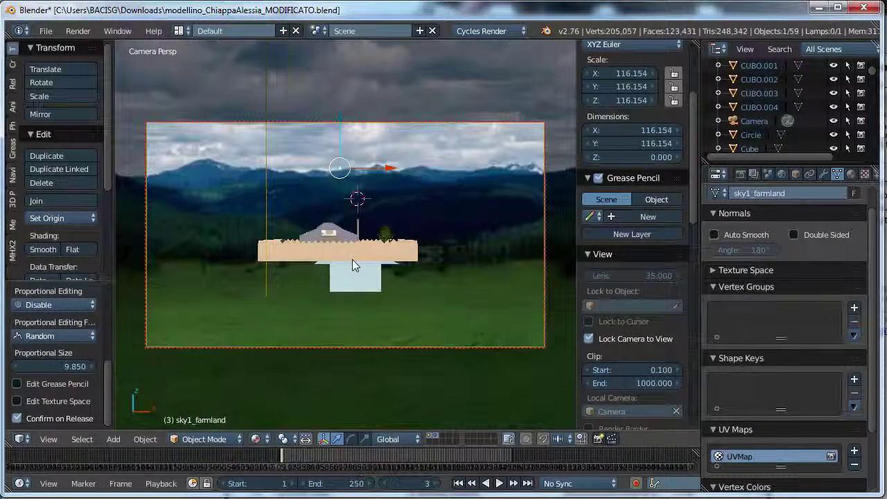
key(F12)
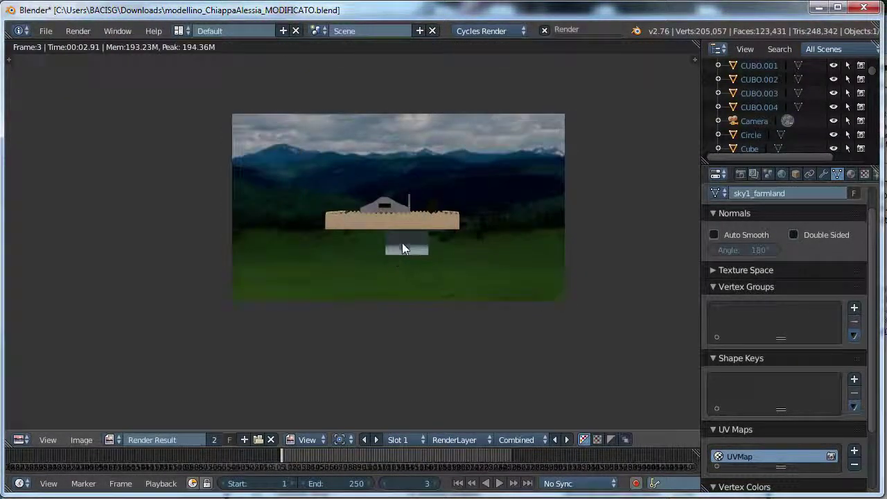
Close the render, orbit the locked camera to look slightly down on the house, and render the frame again.
key(Escape)
middle_drag(403, 307, 469, 349)
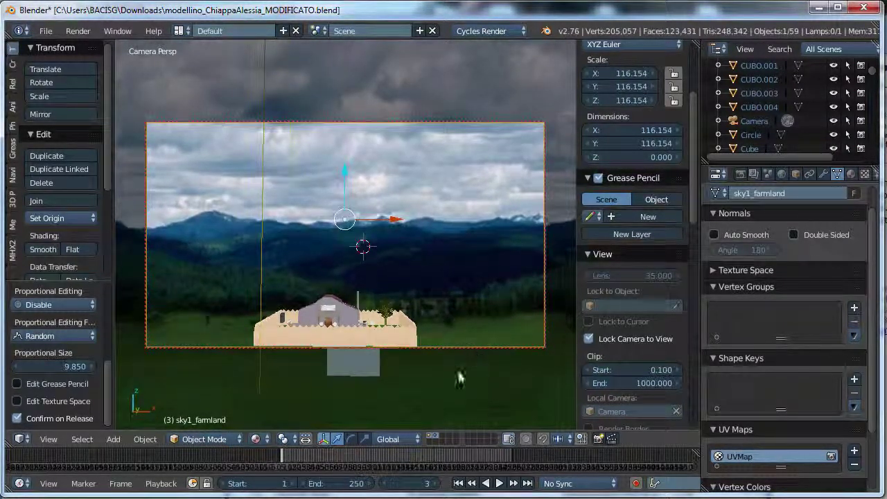
key(F12)
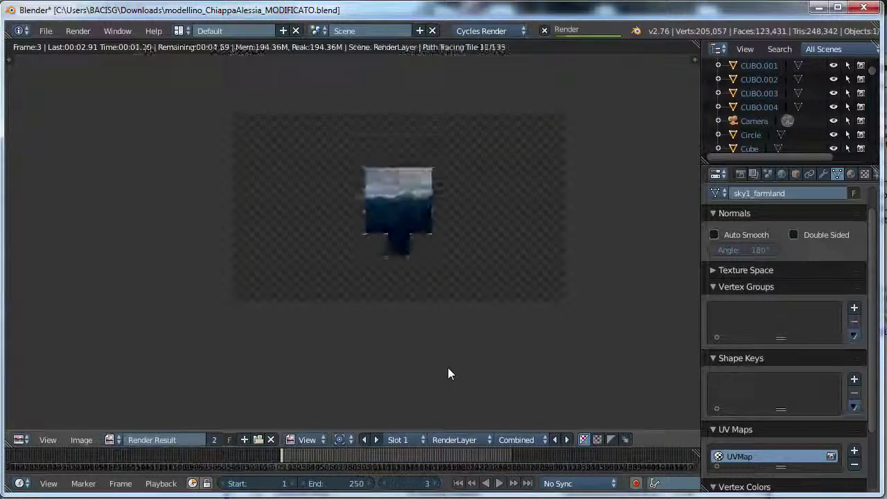